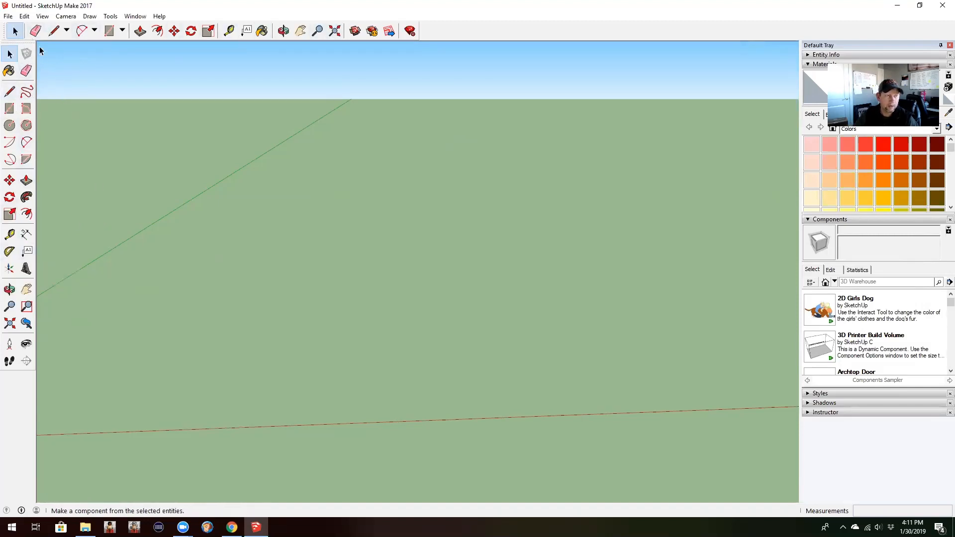
pyautogui.click(8, 16)
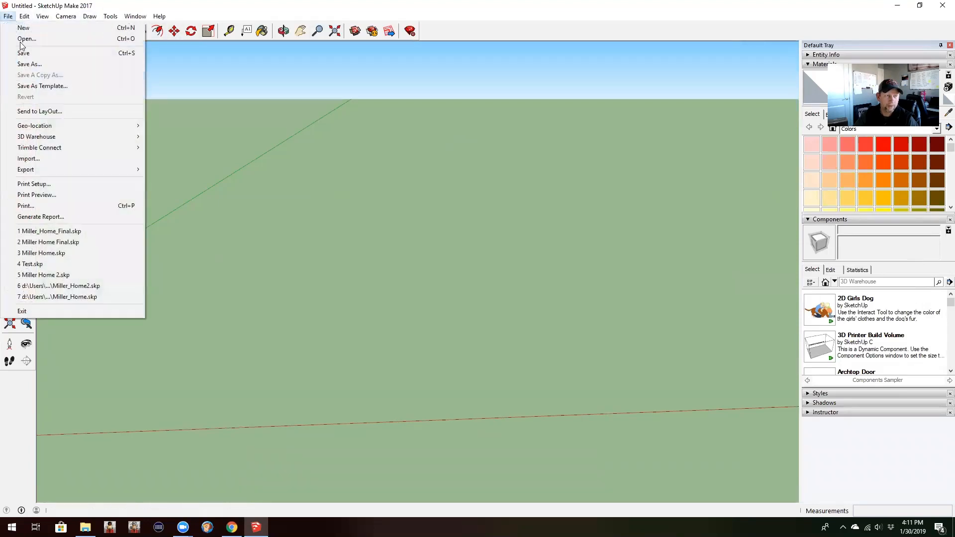
pyautogui.moveTo(81, 134)
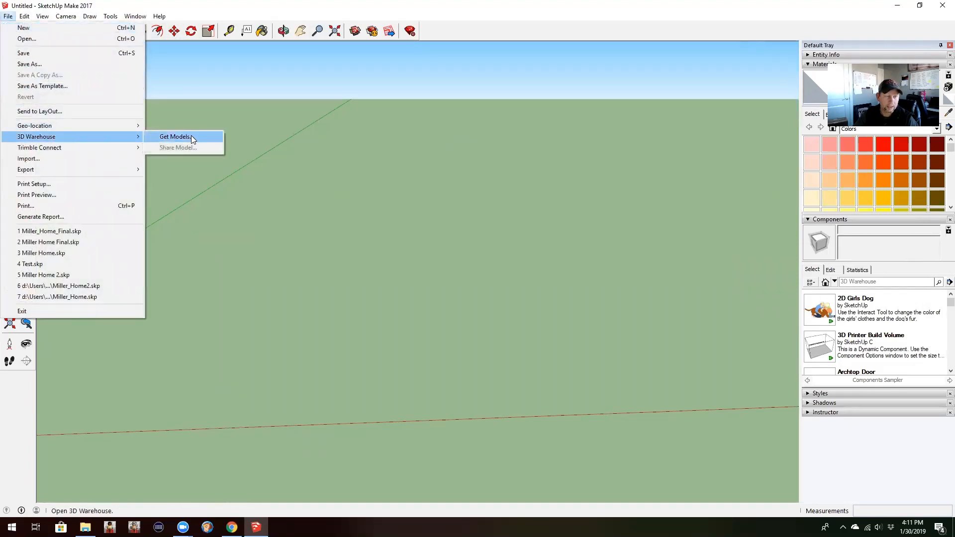
pyautogui.click(275, 223)
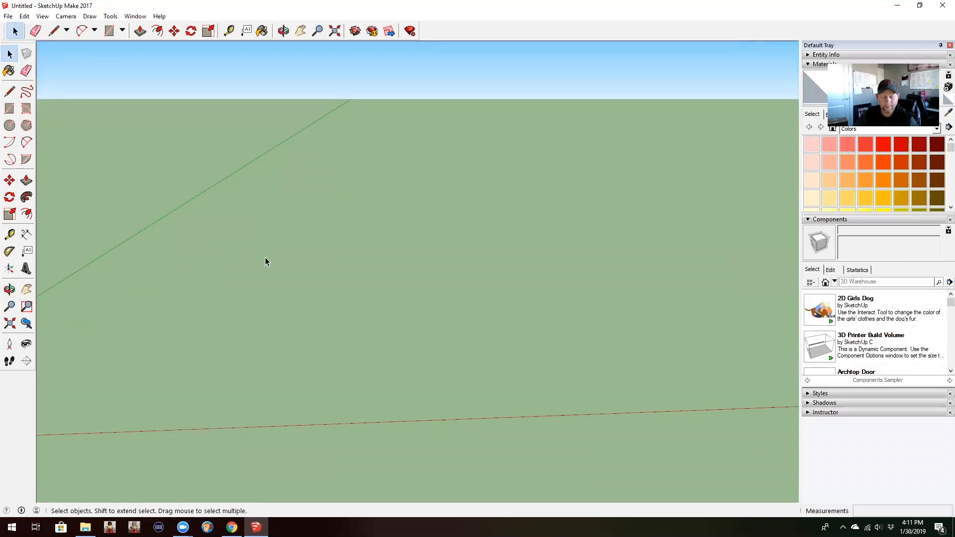
# Step: Draw a rectangle on the ground plane about 27' 5" deep, entering 50'30 for its dimensions
pyautogui.scroll(-1, 284, 311)
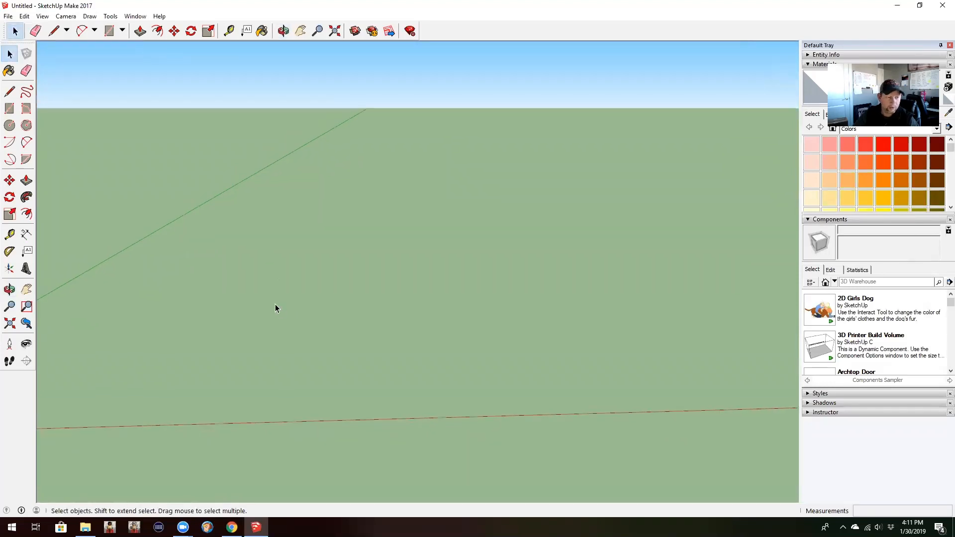
pyautogui.moveTo(274, 309); pyautogui.dragTo(274, 312, button='middle')
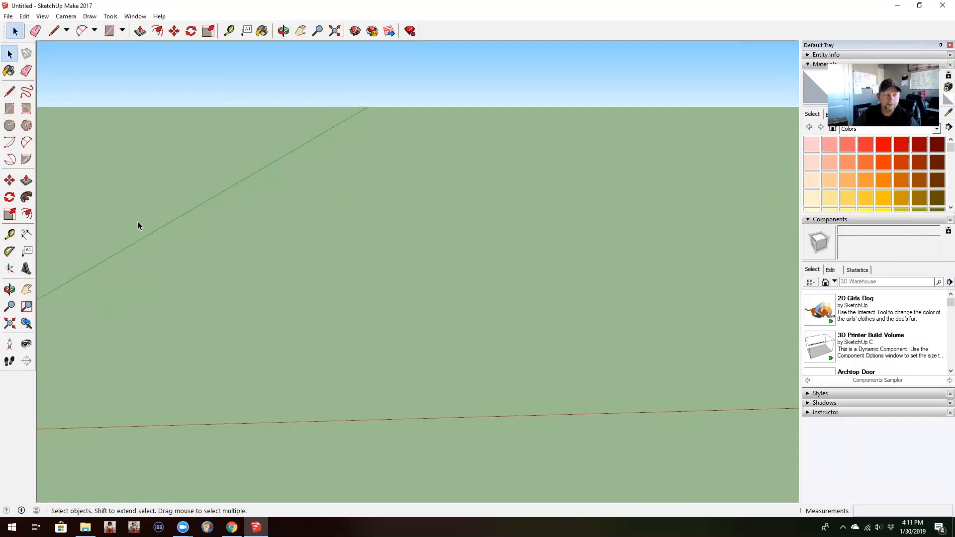
pyautogui.click(108, 32)
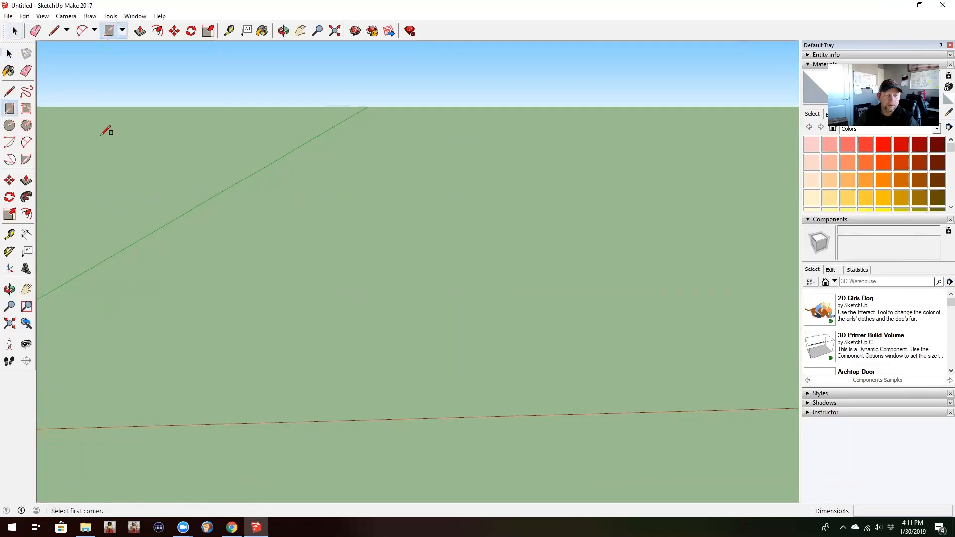
pyautogui.click(171, 358)
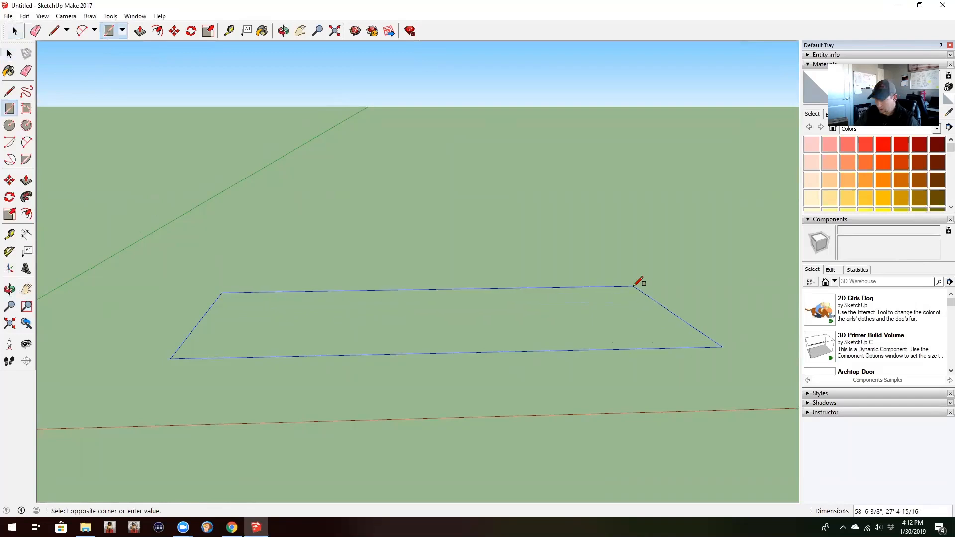
pyautogui.write("50'30")
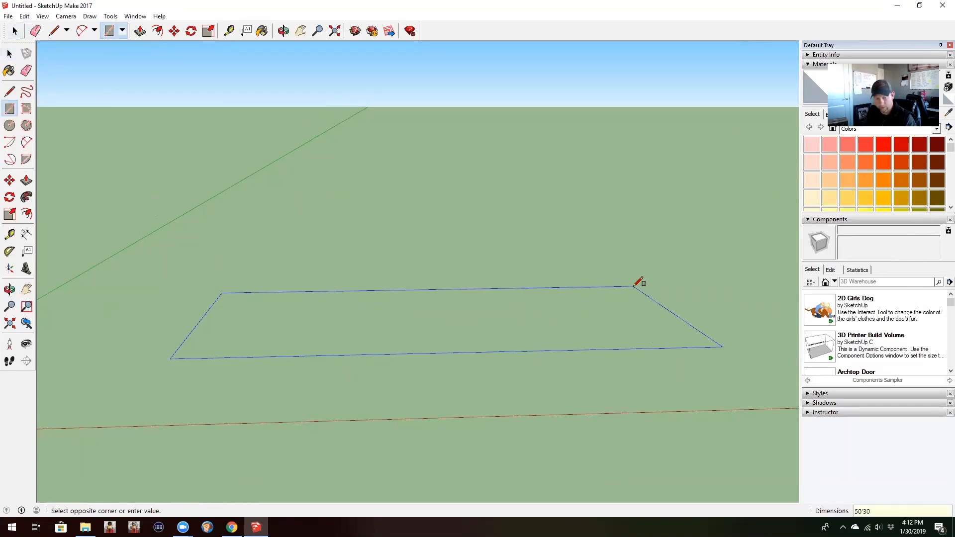
pyautogui.press('Return')
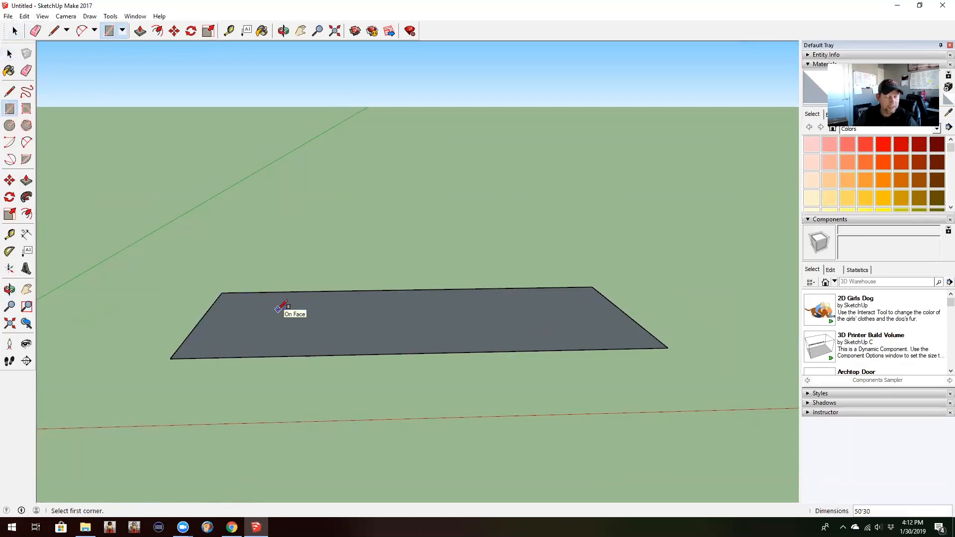
# Step: Try to pull the rectangle's face up 5' with Push/Pull, and undo it
pyautogui.click(27, 181)
pyautogui.click(482, 327)
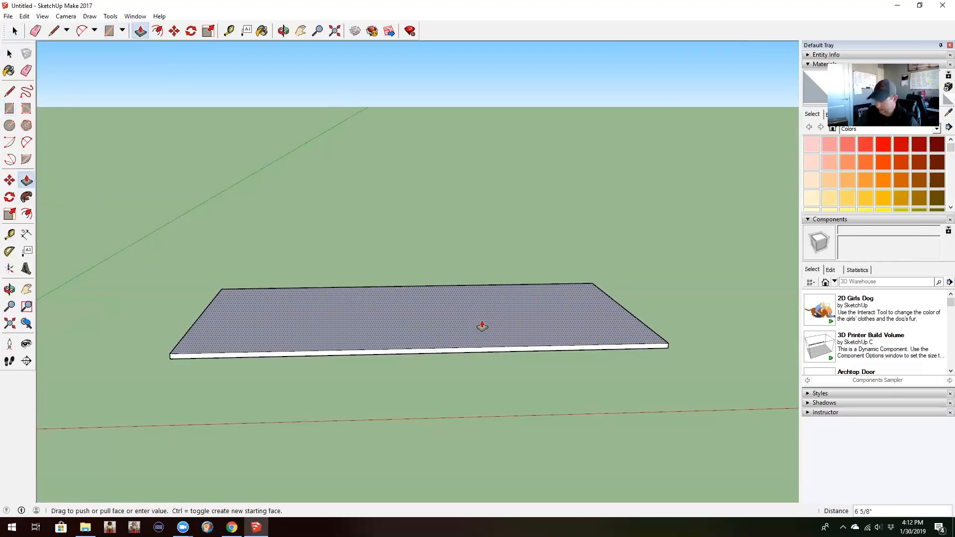
pyautogui.write("5'")
pyautogui.press('Return')
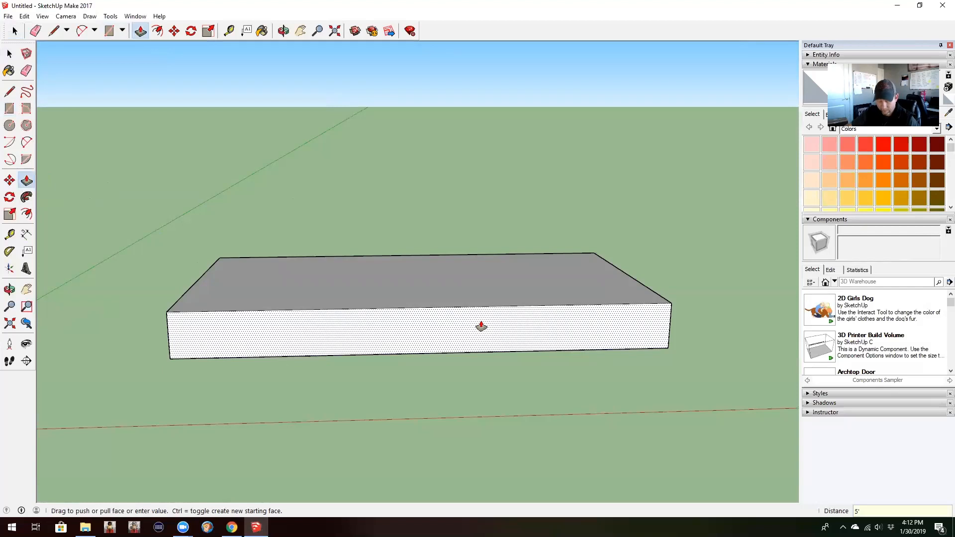
pyautogui.hotkey('ctrl', 'z')
# Step: Pull the rectangle's face up 6" to form a thin floor slab
pyautogui.click(482, 326)
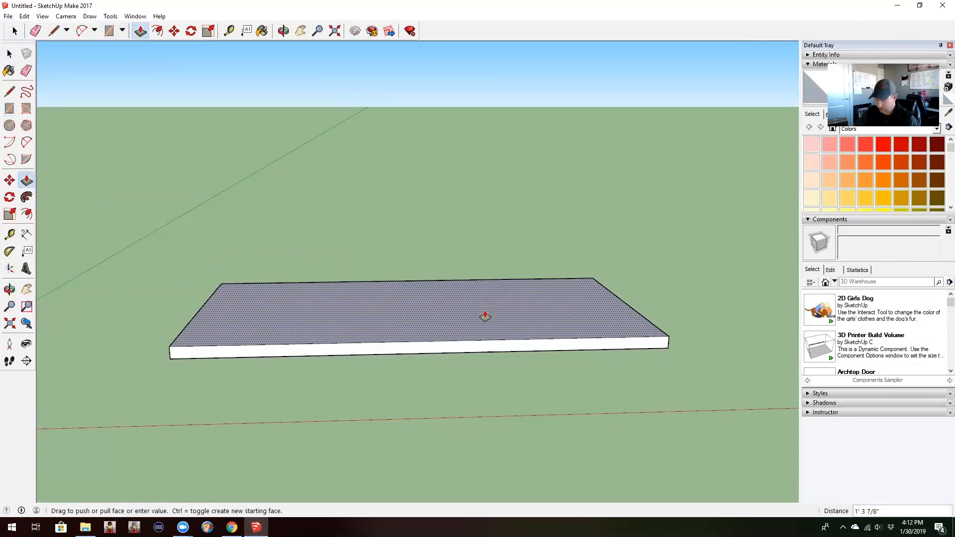
pyautogui.write('6')
pyautogui.press('Return')
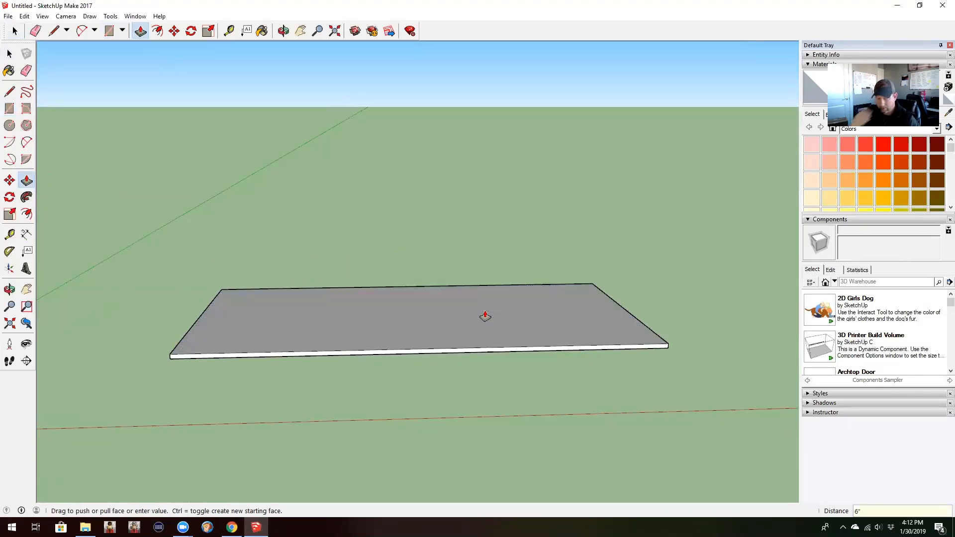
pyautogui.moveTo(572, 316); pyautogui.dragTo(254, 330, button='middle')
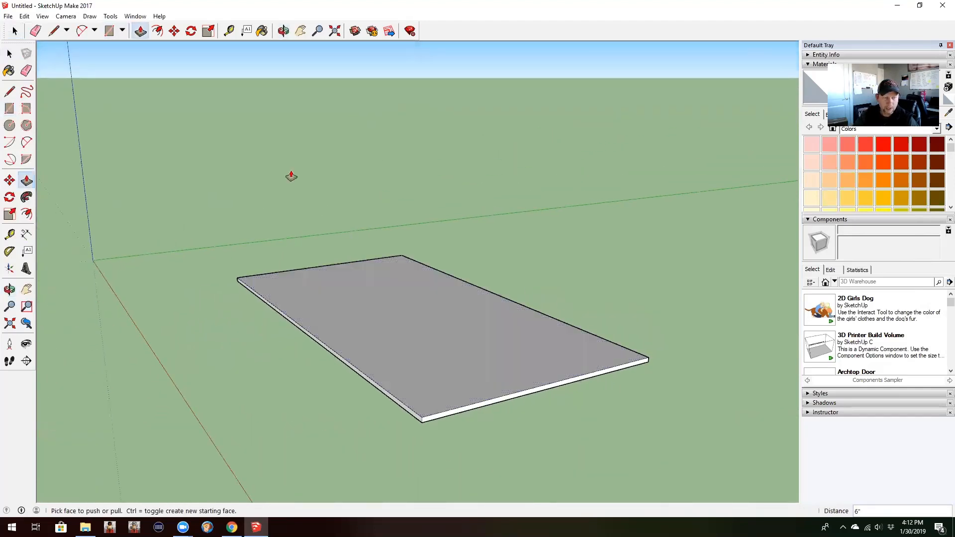
pyautogui.click(53, 31)
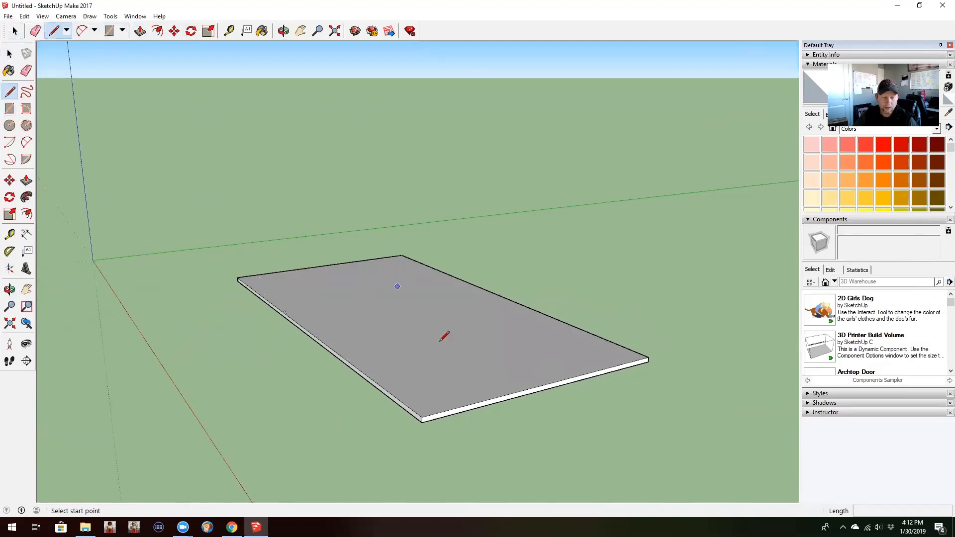
pyautogui.moveTo(580, 399); pyautogui.dragTo(780, 395, button='middle')
pyautogui.moveTo(632, 376); pyautogui.dragTo(685, 368, button='middle')
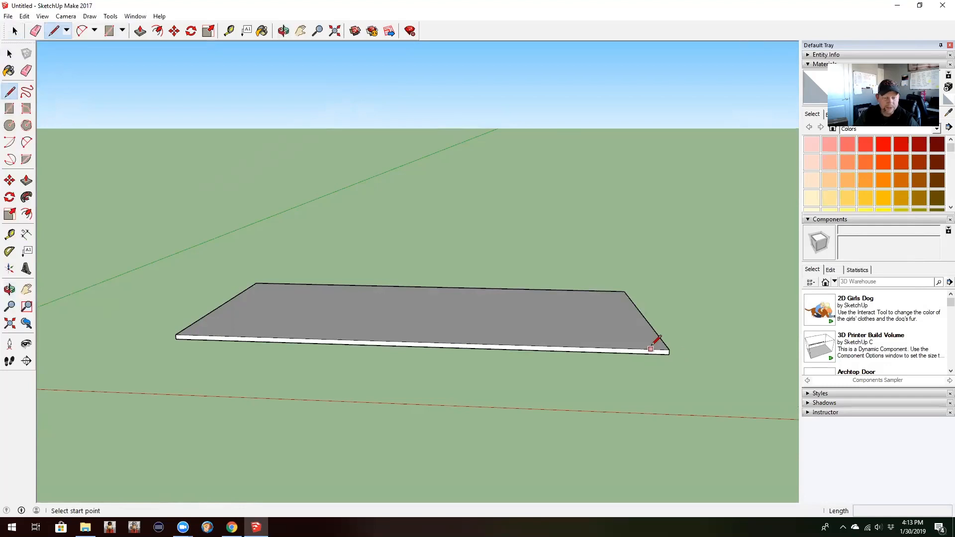
pyautogui.moveTo(679, 344); pyautogui.dragTo(441, 343, button='middle')
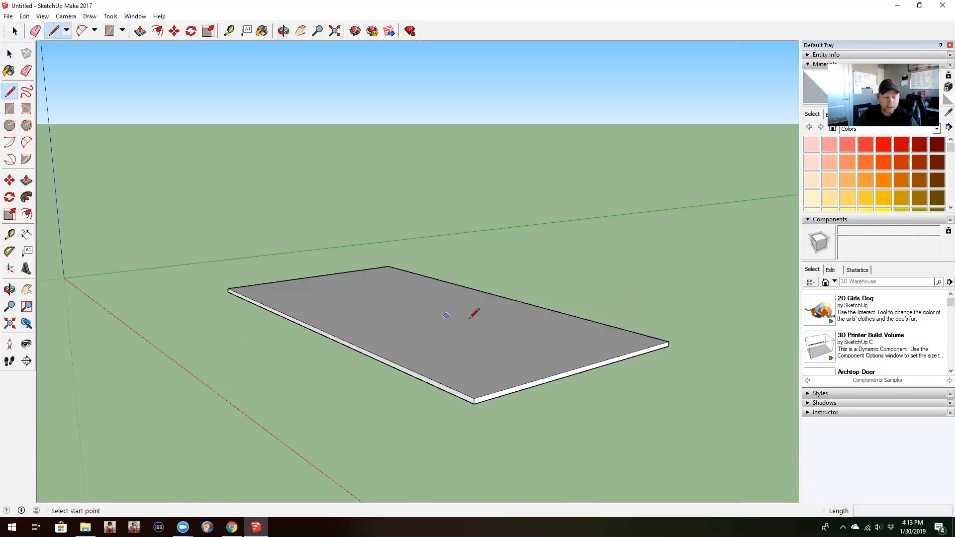
# Step: Create a 27-degree protractor guide rising inward from one upper corner of the slab's short end face
pyautogui.click(10, 252)
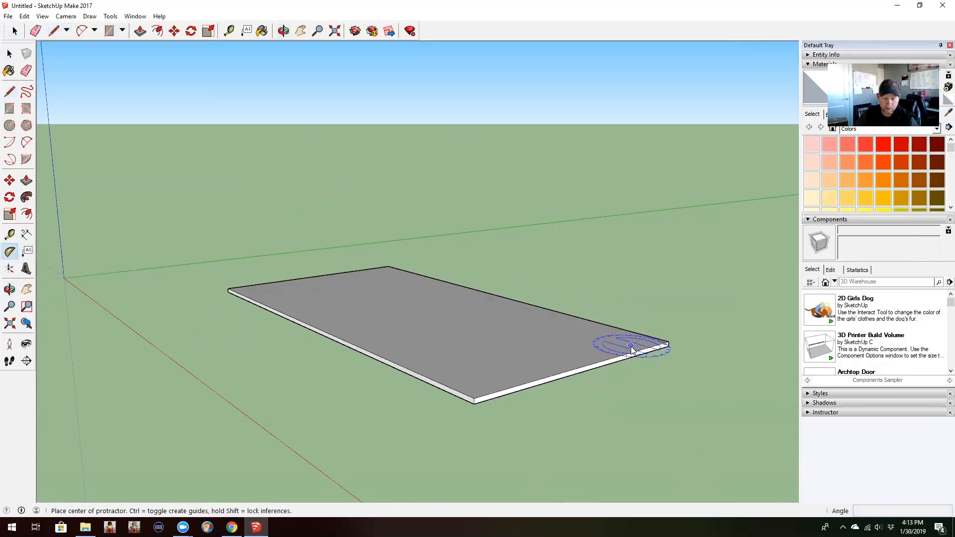
pyautogui.moveTo(619, 341); pyautogui.dragTo(458, 320, button='middle')
pyautogui.scroll(3, 323, 331)
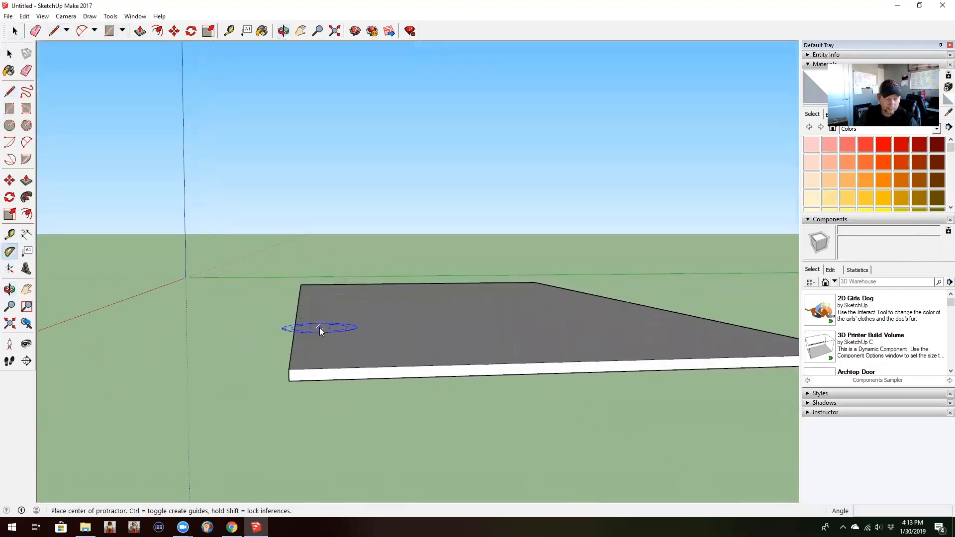
pyautogui.moveTo(371, 373); pyautogui.dragTo(373, 353, button='middle')
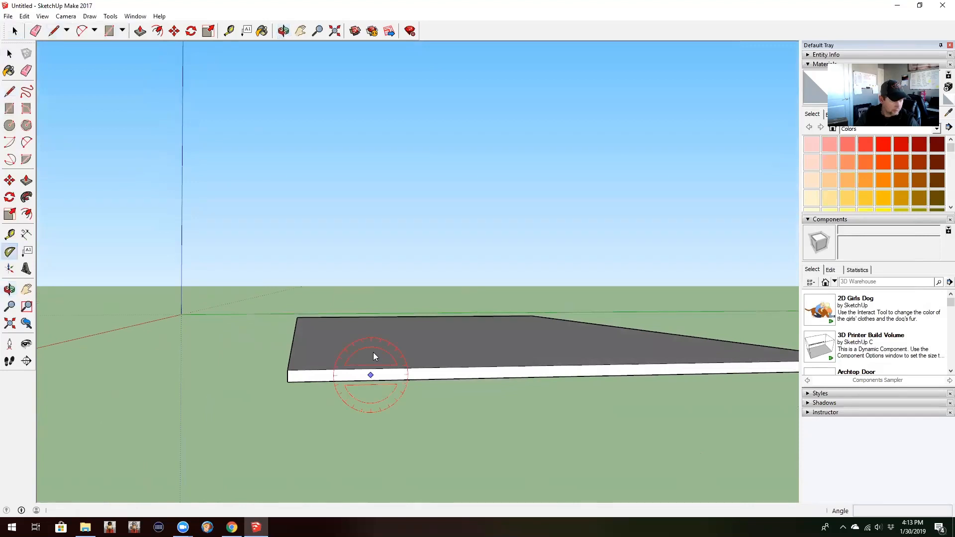
pyautogui.click(287, 370)
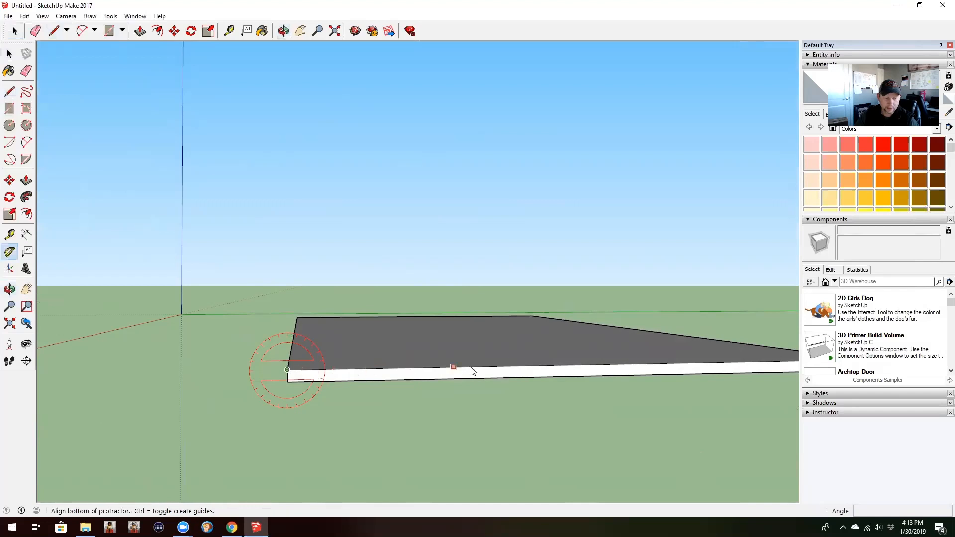
pyautogui.click(513, 366)
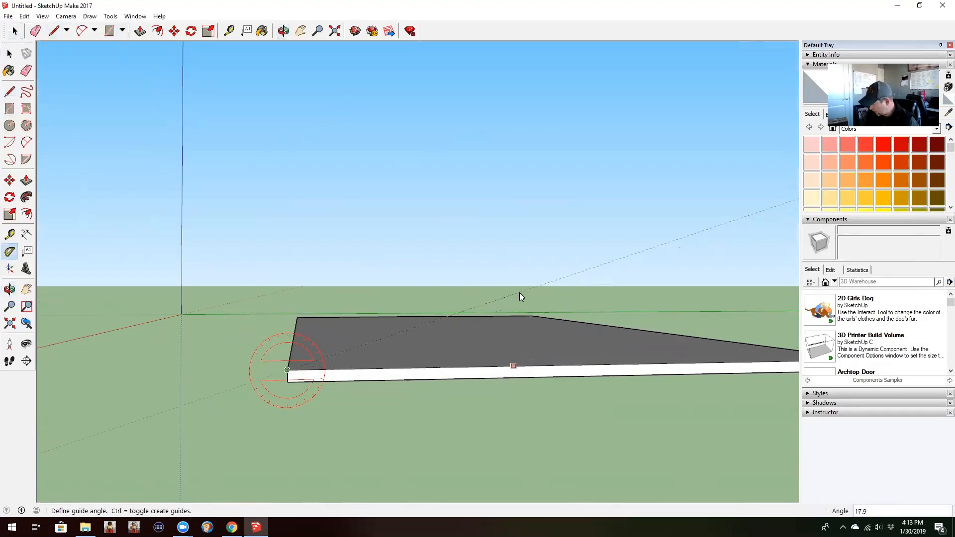
pyautogui.write('27')
pyautogui.press('Return')
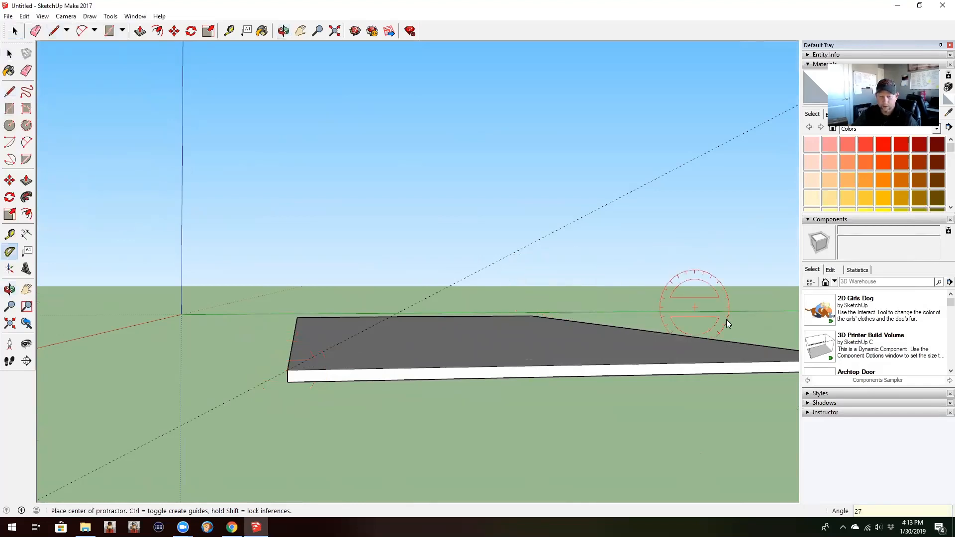
# Step: Create a matching 27-degree guide rising inward from the other upper corner of the same short end face
pyautogui.press('o')
pyautogui.moveTo(720, 396); pyautogui.dragTo(616, 388, button='middle')
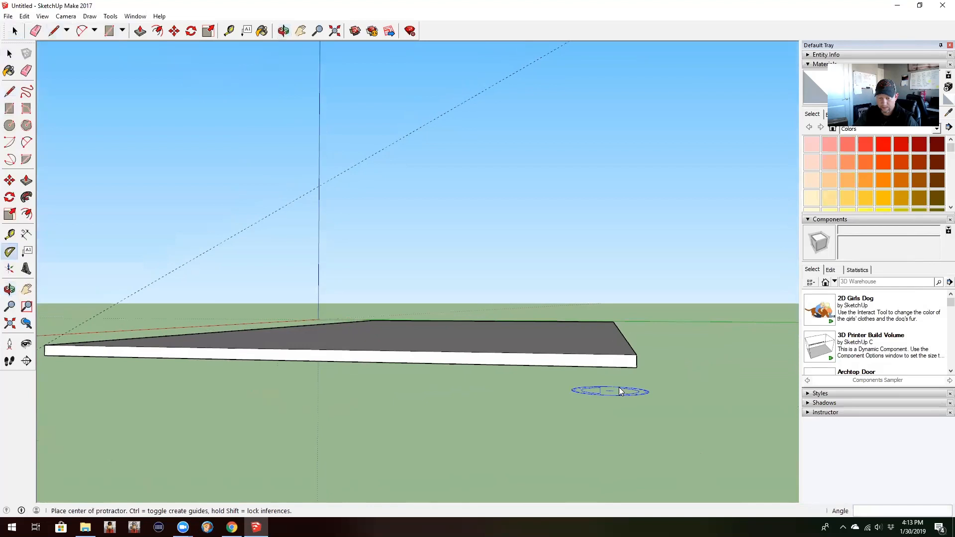
pyautogui.click(637, 355)
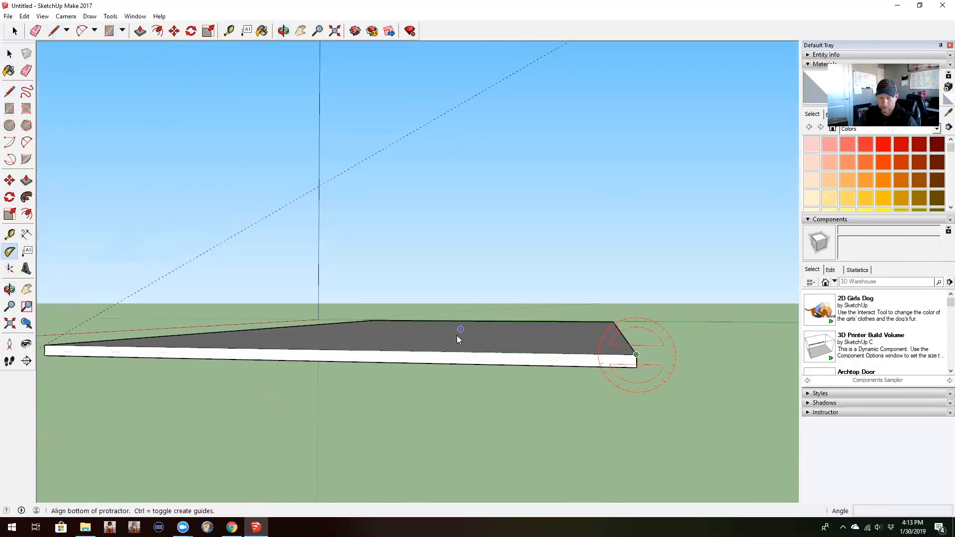
pyautogui.click(450, 352)
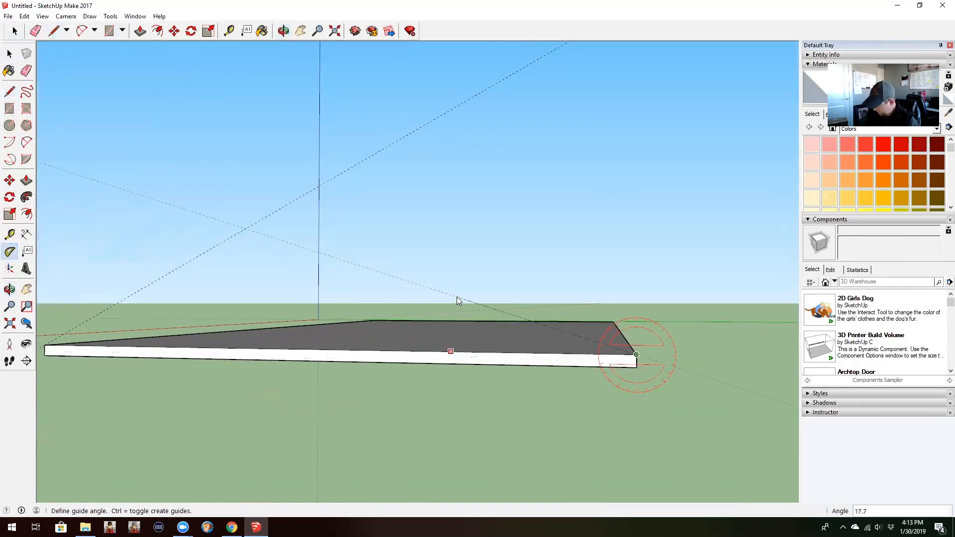
pyautogui.write('27')
pyautogui.press('Return')
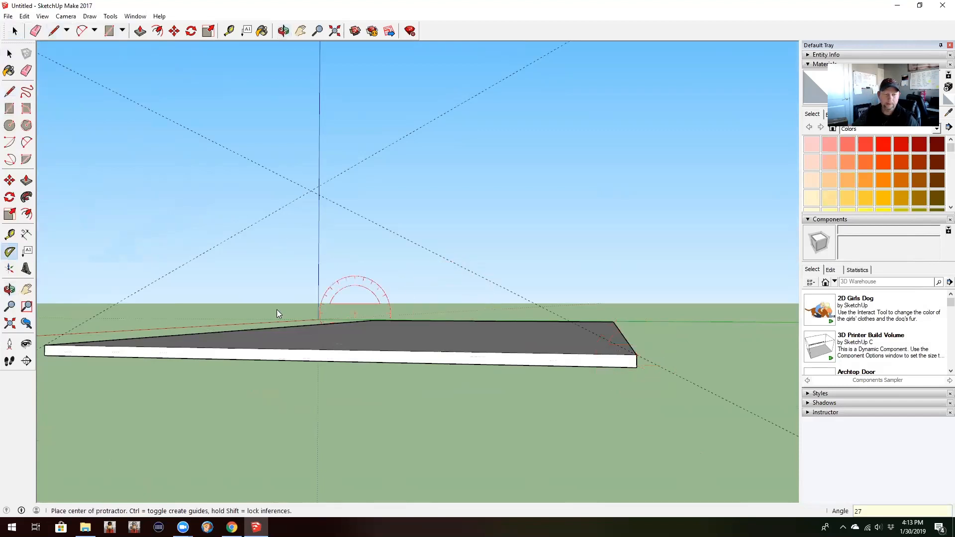
# Step: Place a vertical guide on the slab's long side, 16' from the corner edge beside the angled guides
pyautogui.moveTo(201, 271); pyautogui.dragTo(570, 256, button='middle')
pyautogui.press('t')
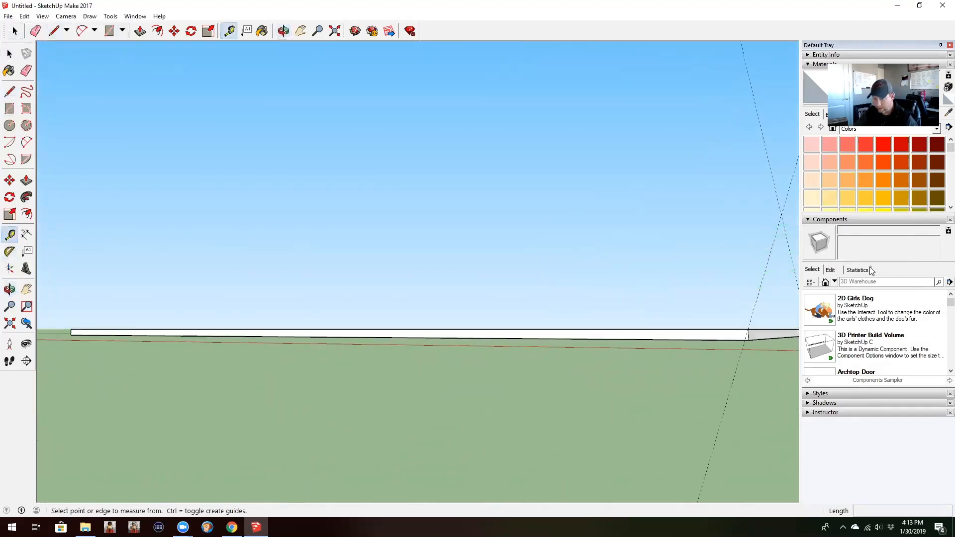
pyautogui.moveTo(764, 373); pyautogui.dragTo(746, 301, button='middle')
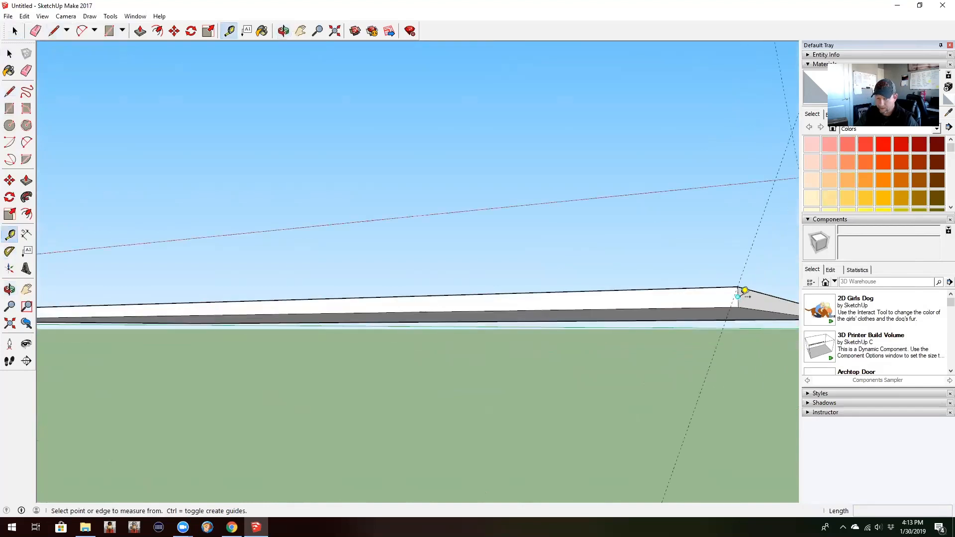
pyautogui.click(738, 296)
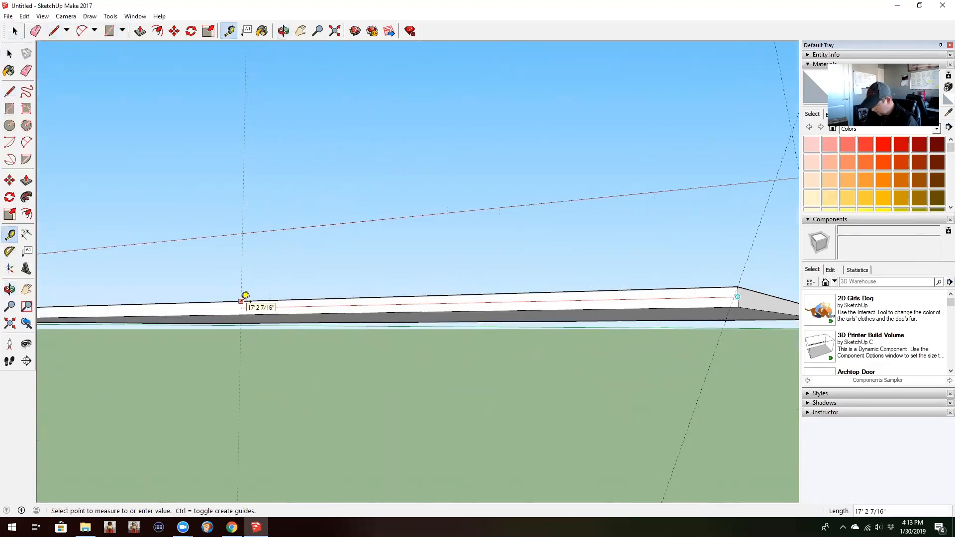
pyautogui.write("16'")
pyautogui.press('Return')
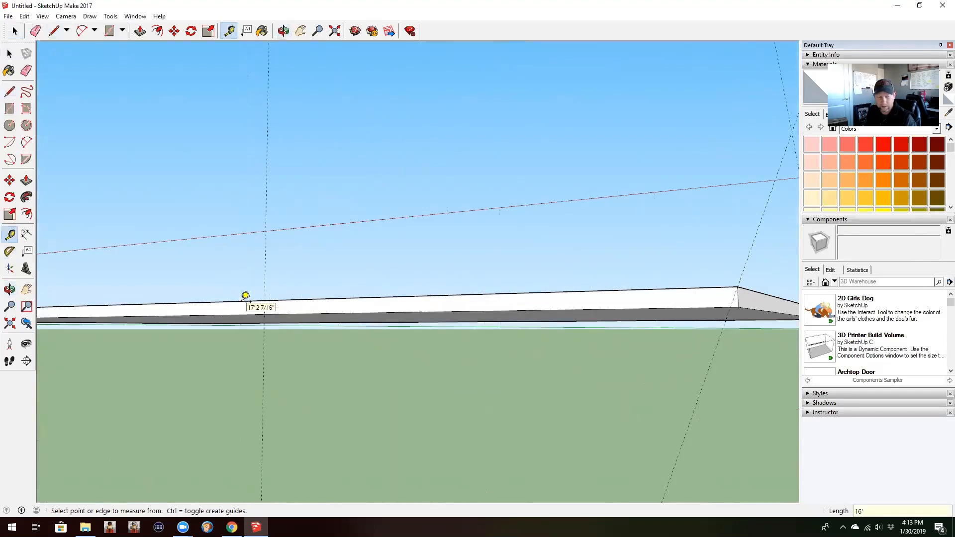
# Step: Place a vertical guide 20' in from the corner edge at the opposite end of the same long side
pyautogui.moveTo(251, 139); pyautogui.dragTo(424, 243, button='middle')
pyautogui.scroll(-3, 424, 242)
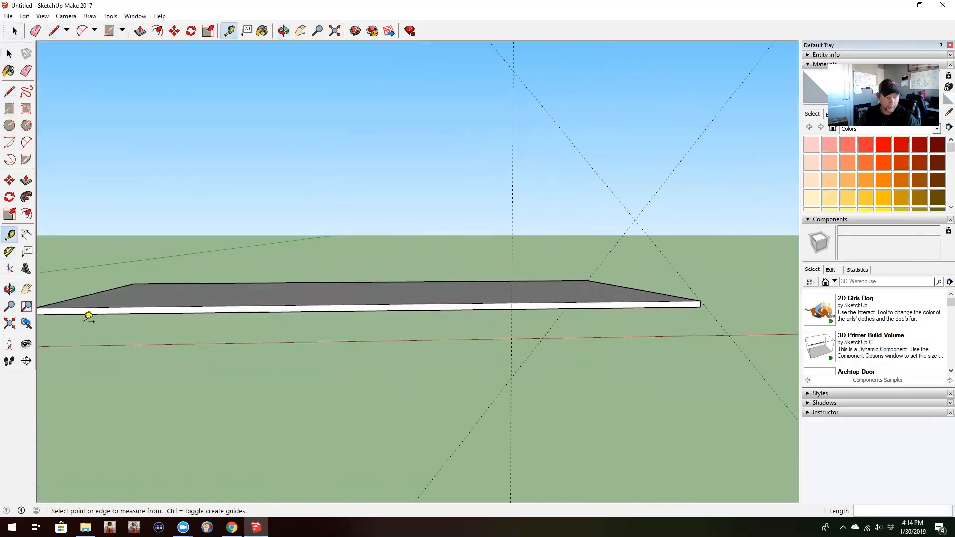
pyautogui.moveTo(88, 318); pyautogui.dragTo(137, 285, button='middle')
pyautogui.scroll(2, 95, 302)
pyautogui.scroll(1, 115, 292)
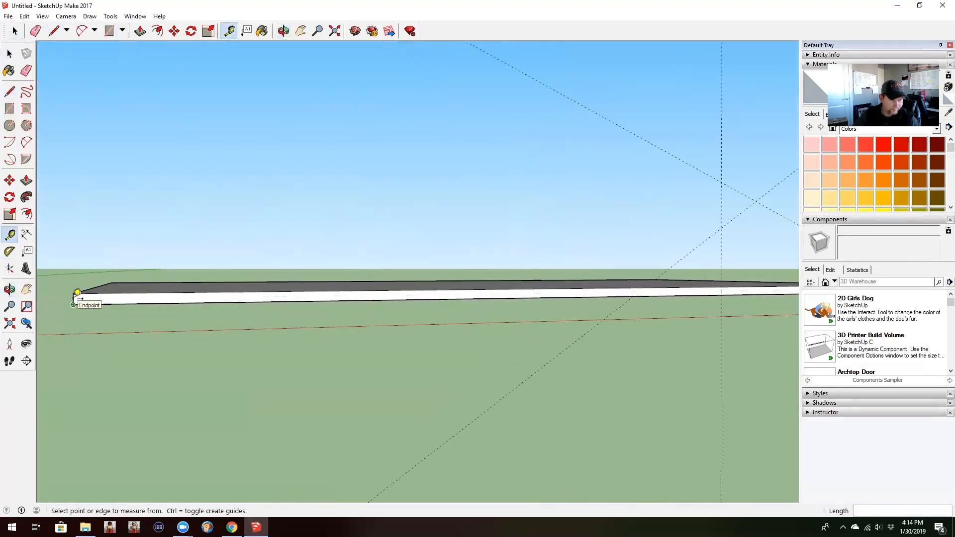
pyautogui.scroll(1, 79, 292)
pyautogui.click(73, 298)
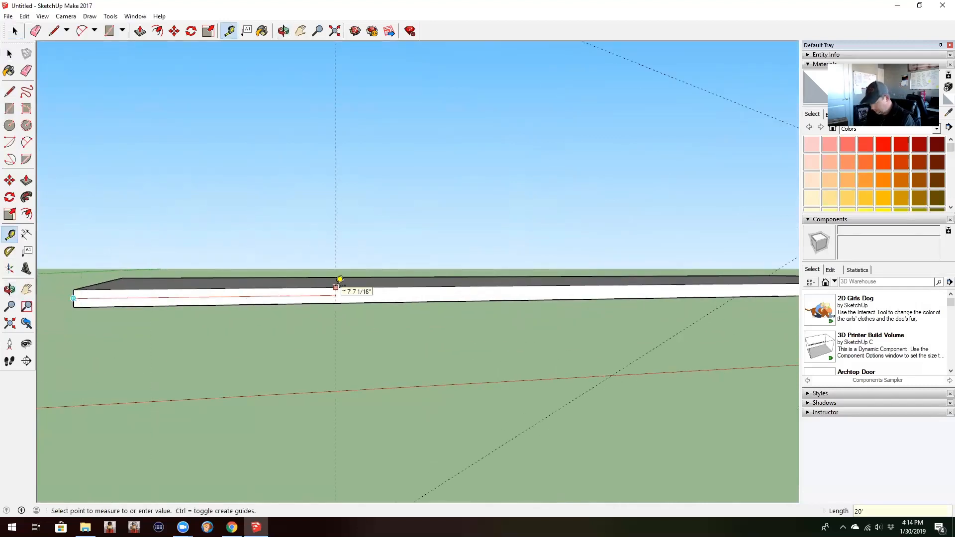
pyautogui.press('Return')
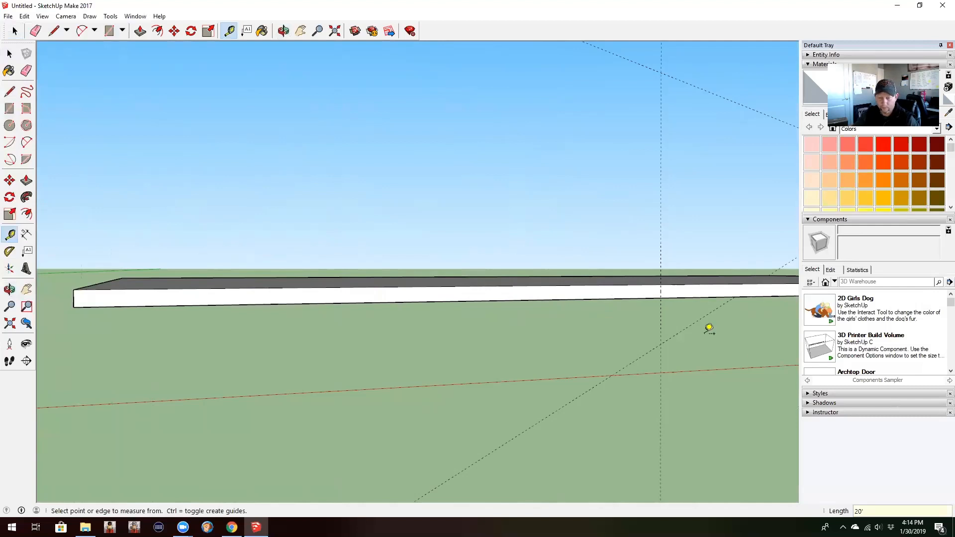
# Step: Create a 27-degree protractor guide rising inward from the slab's upper corner at the 20' end of the long side
pyautogui.moveTo(746, 327); pyautogui.dragTo(604, 330, button='middle')
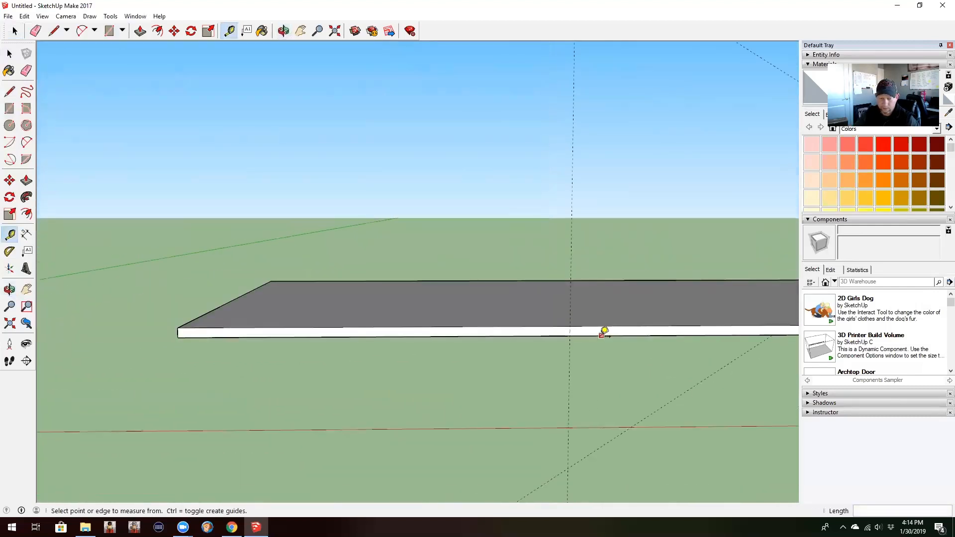
pyautogui.moveTo(722, 335); pyautogui.dragTo(696, 317, button='middle')
pyautogui.press('t')
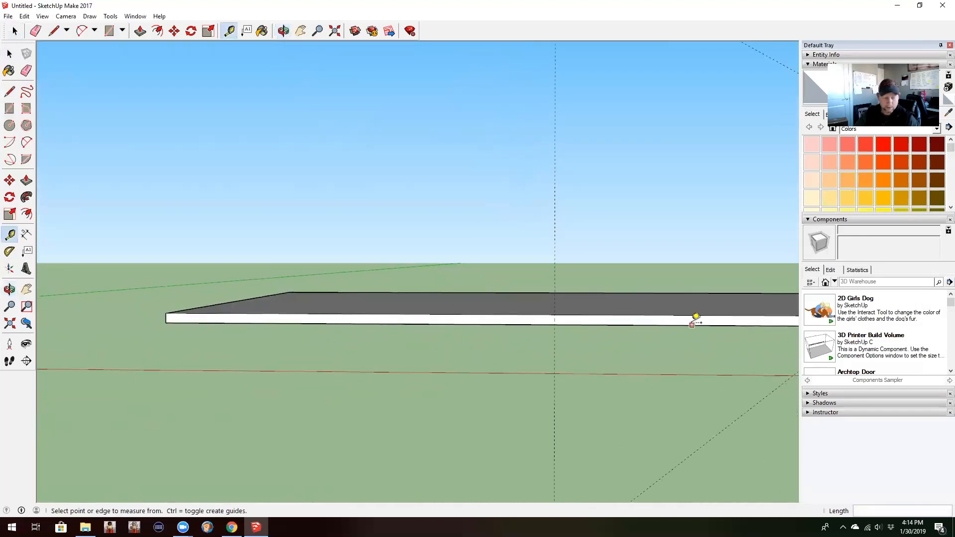
pyautogui.click(8, 251)
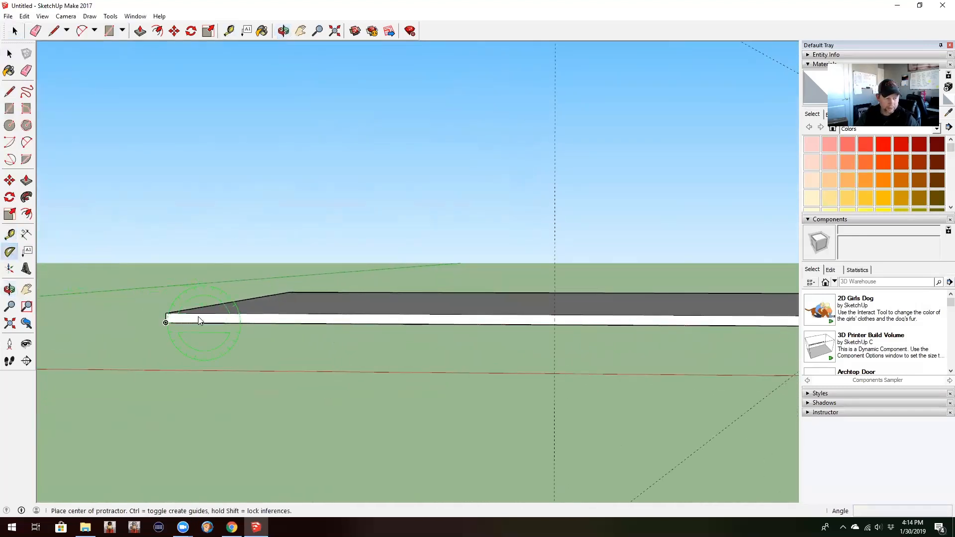
pyautogui.click(166, 314)
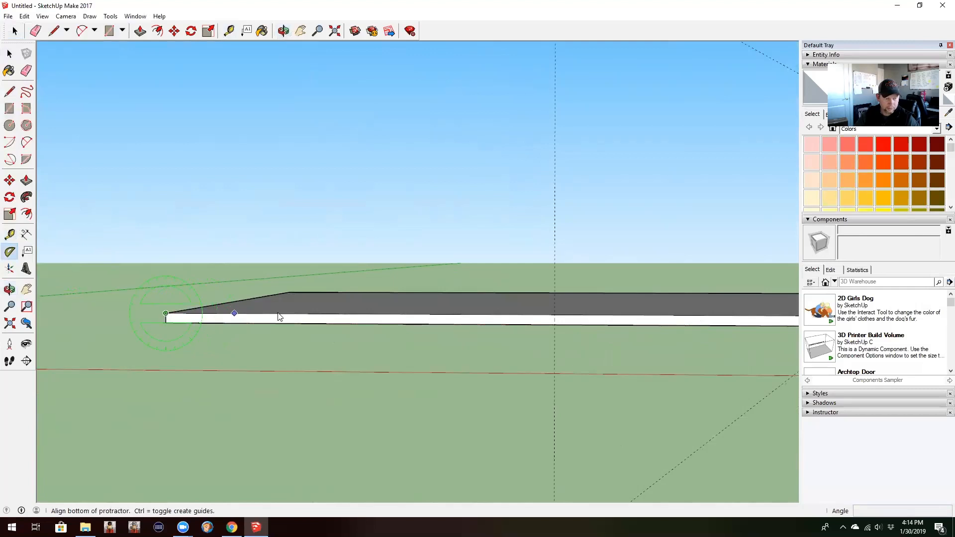
pyautogui.click(304, 315)
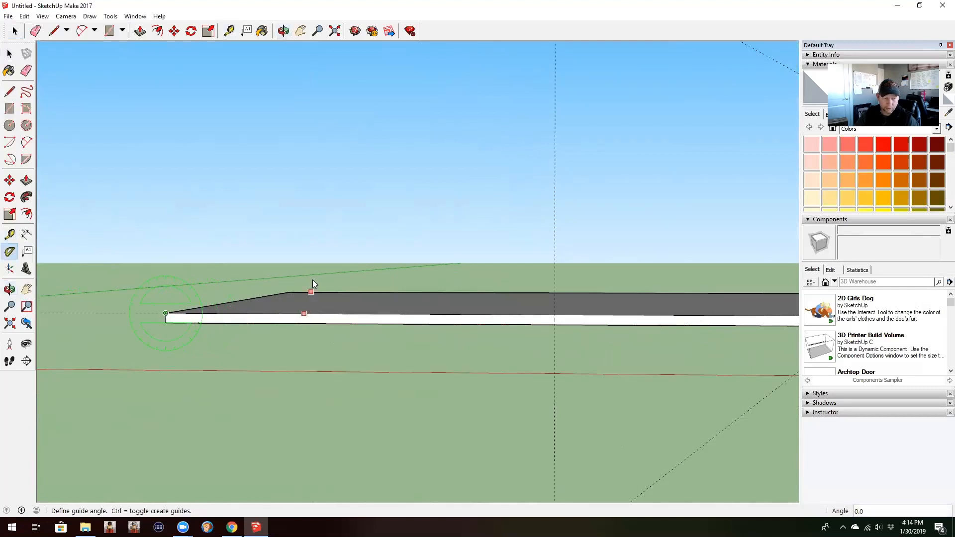
pyautogui.click(312, 250)
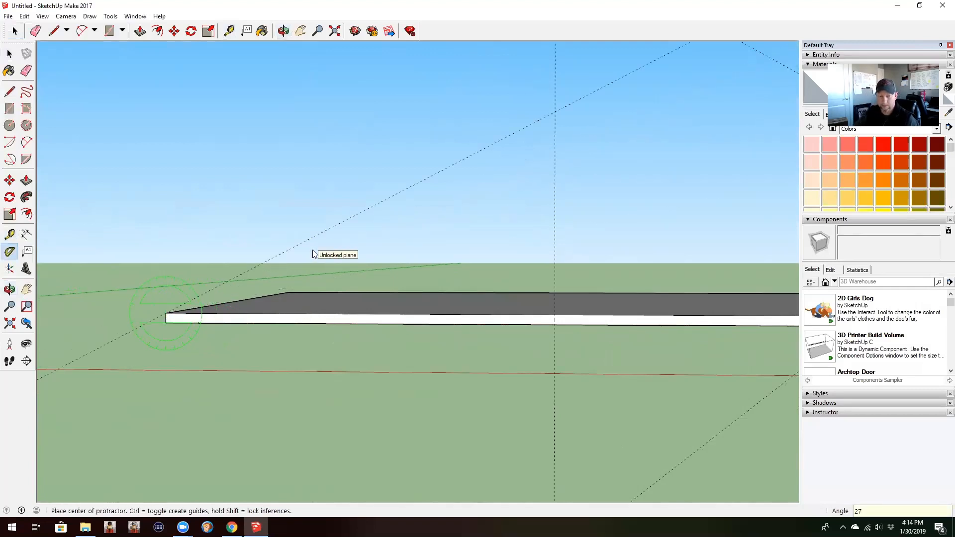
# Step: Create an opposing 27-degree guide from where the 20' vertical guide meets the slab's upper edge, rising toward that corner
pyautogui.click(555, 314)
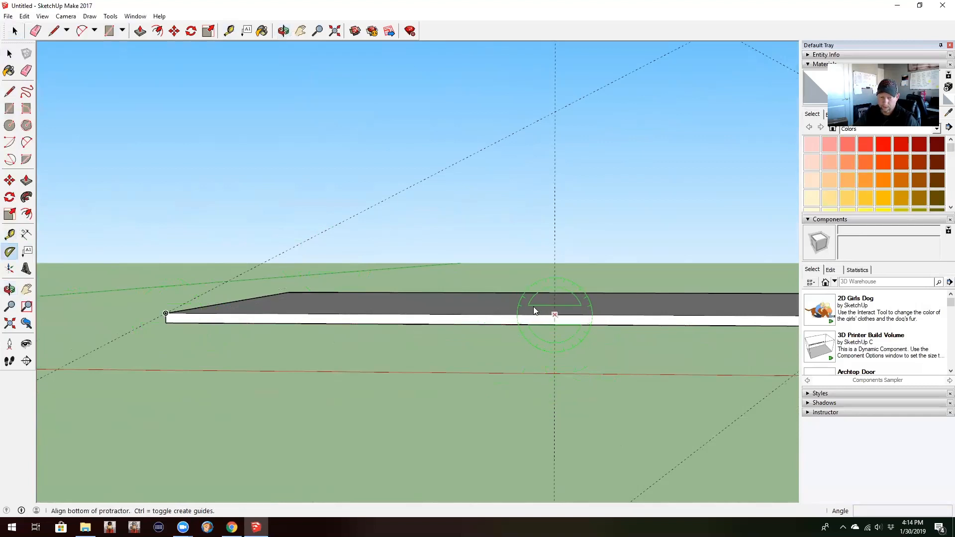
pyautogui.click(448, 314)
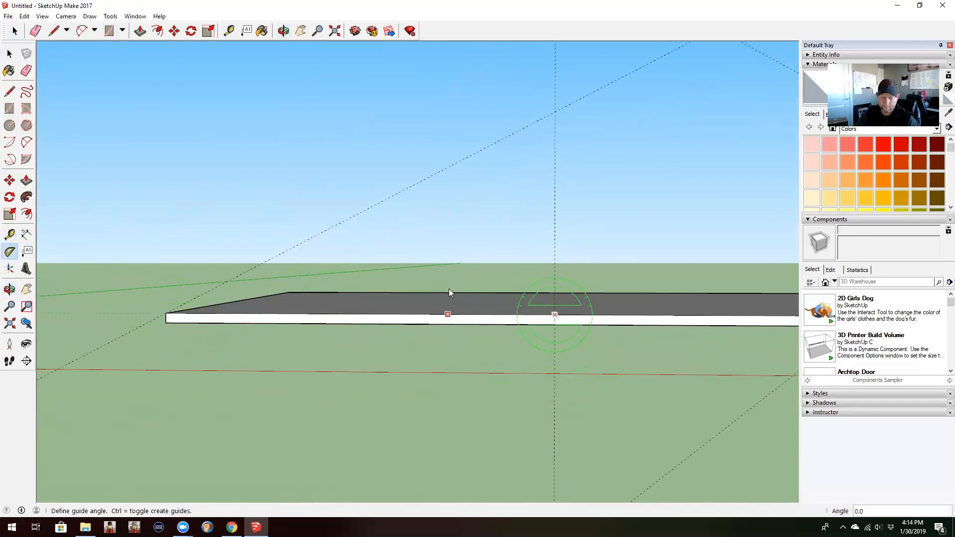
pyautogui.click(459, 259)
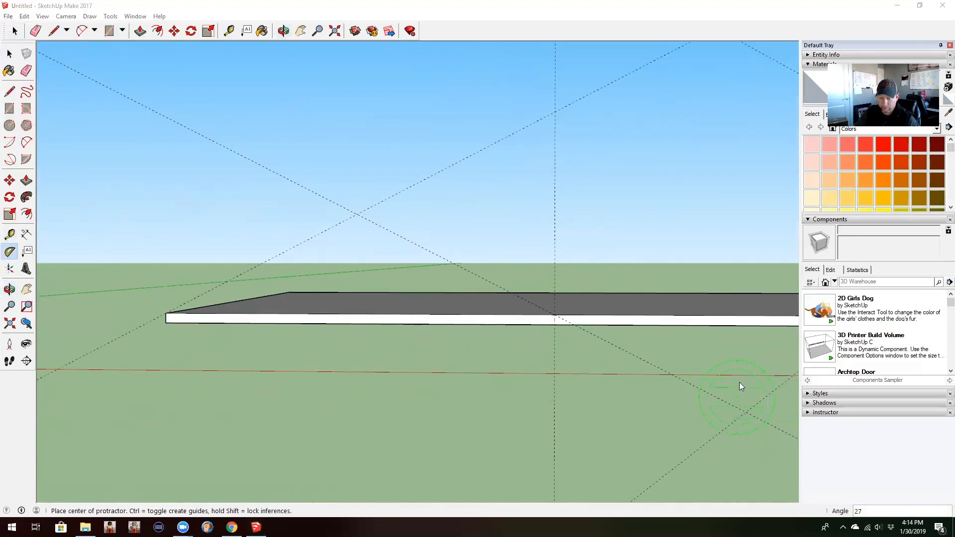
# Step: Create two converging 27-degree guides at the long side's other end, from the 16' guide's edge point and from the nearby upper corner
pyautogui.moveTo(739, 386); pyautogui.dragTo(106, 363, button='middle')
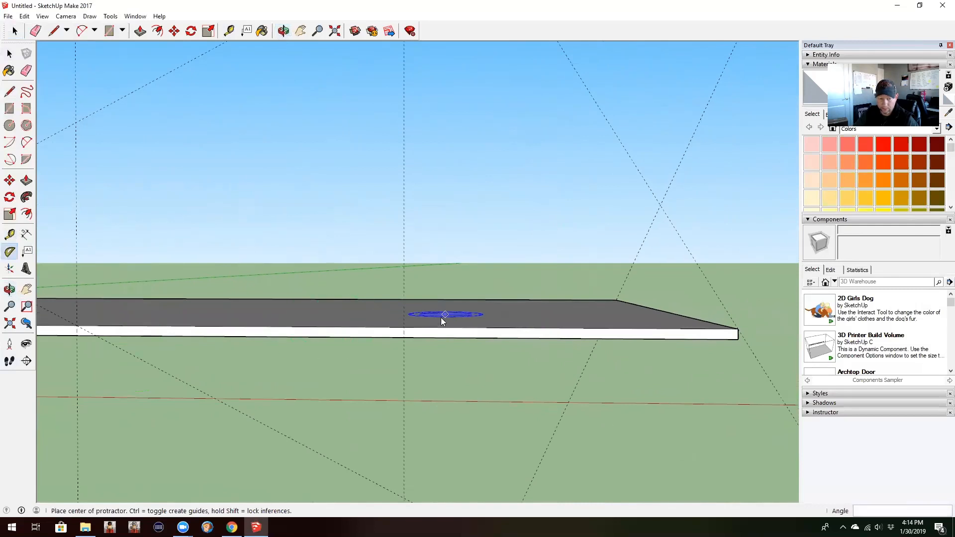
pyautogui.click(404, 327)
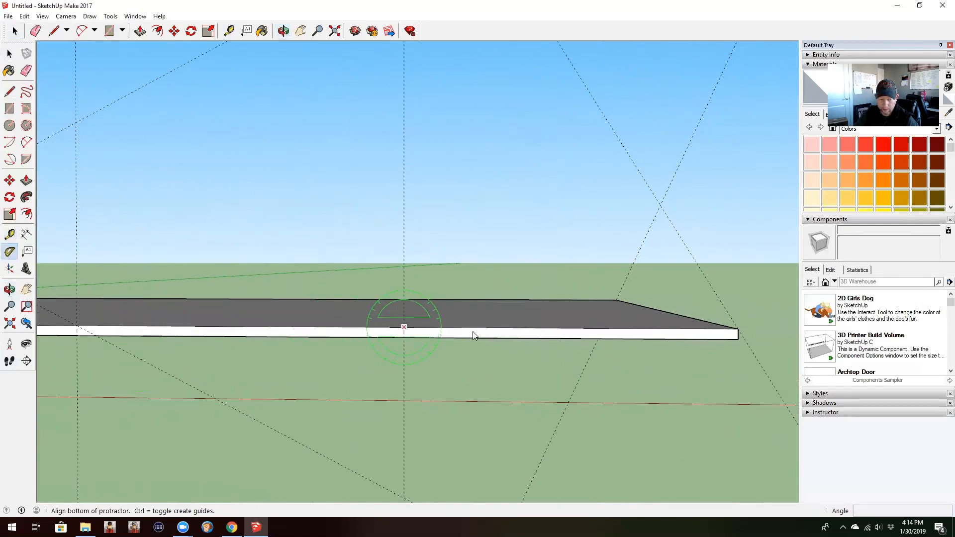
pyautogui.click(500, 328)
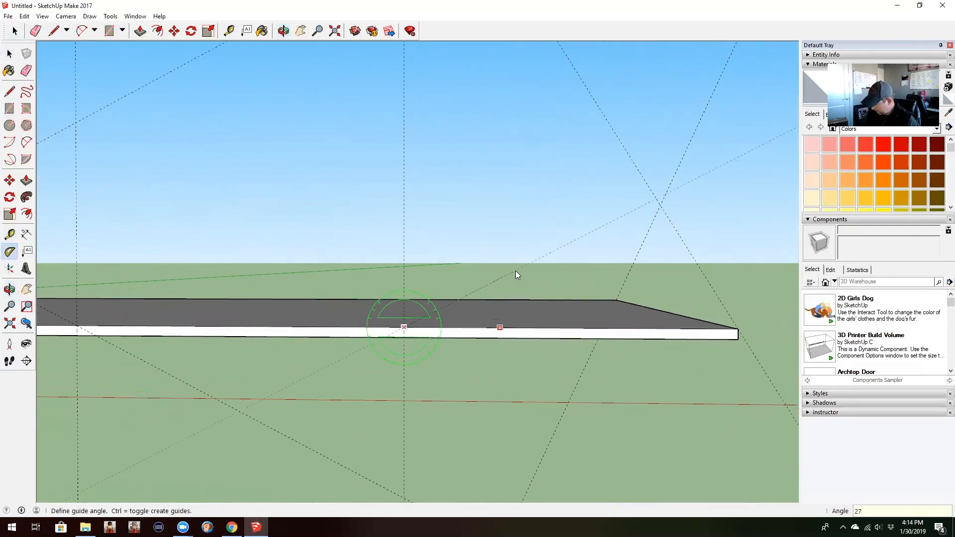
pyautogui.click(515, 271)
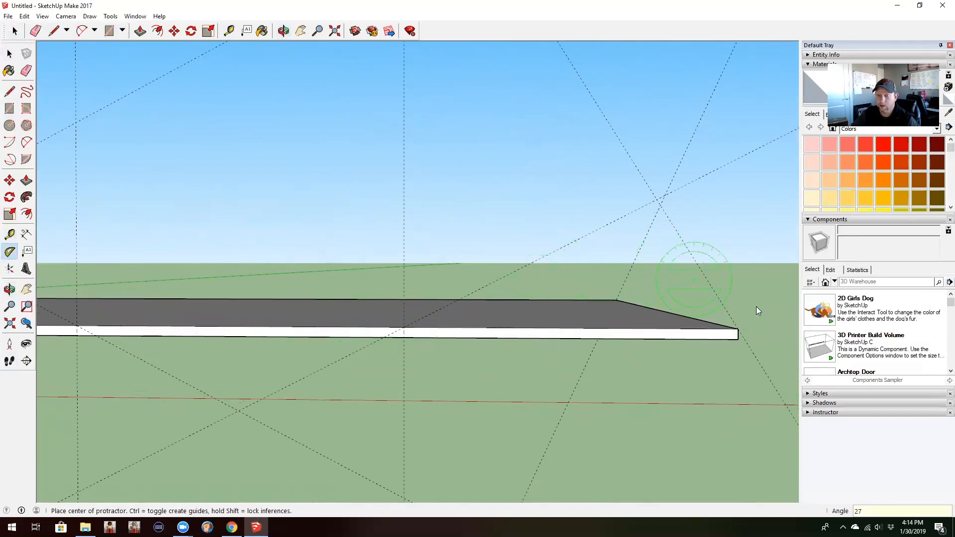
pyautogui.click(598, 328)
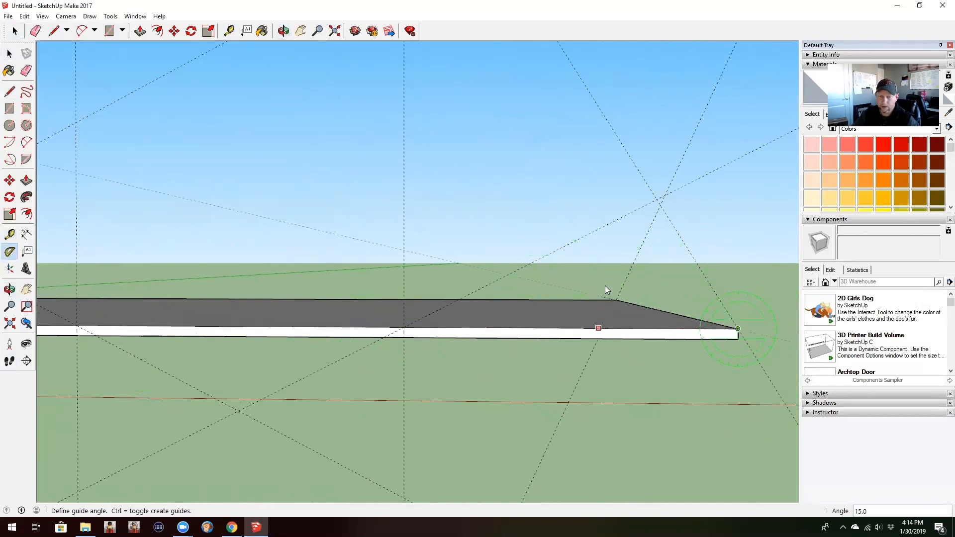
pyautogui.click(628, 269)
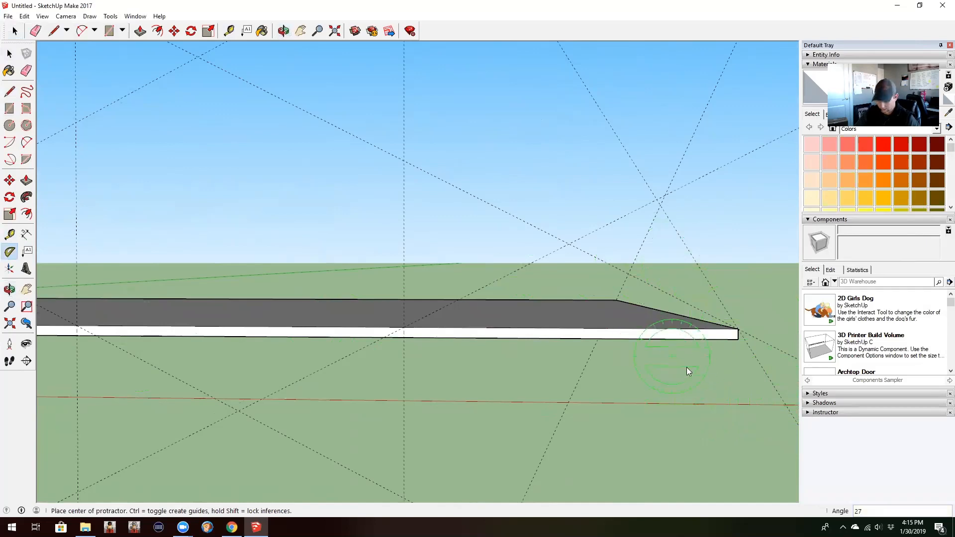
# Step: Draw the triangular gable on the slab's short end, tracing the angled guides from corner to apex to opposite corner
pyautogui.press('l')
pyautogui.moveTo(704, 362); pyautogui.dragTo(278, 375, button='middle')
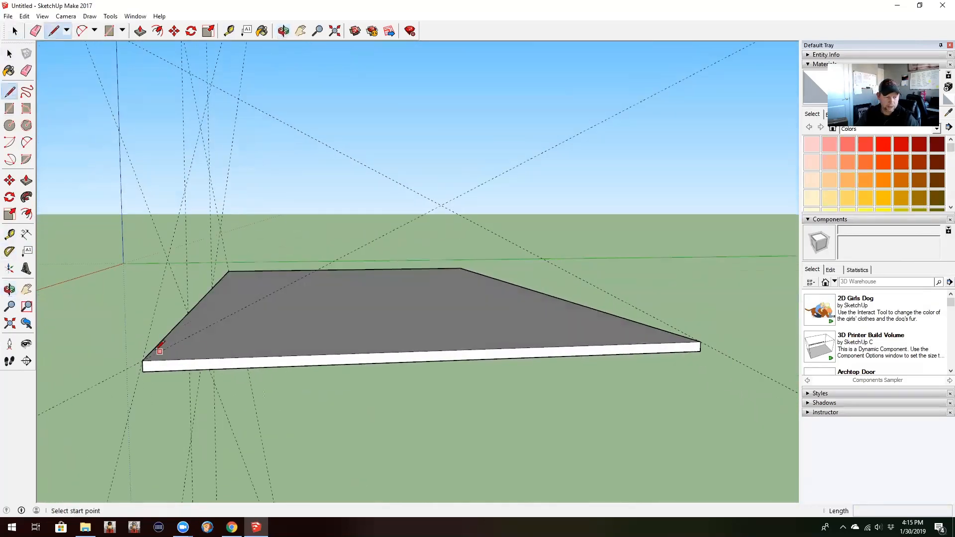
pyautogui.click(142, 360)
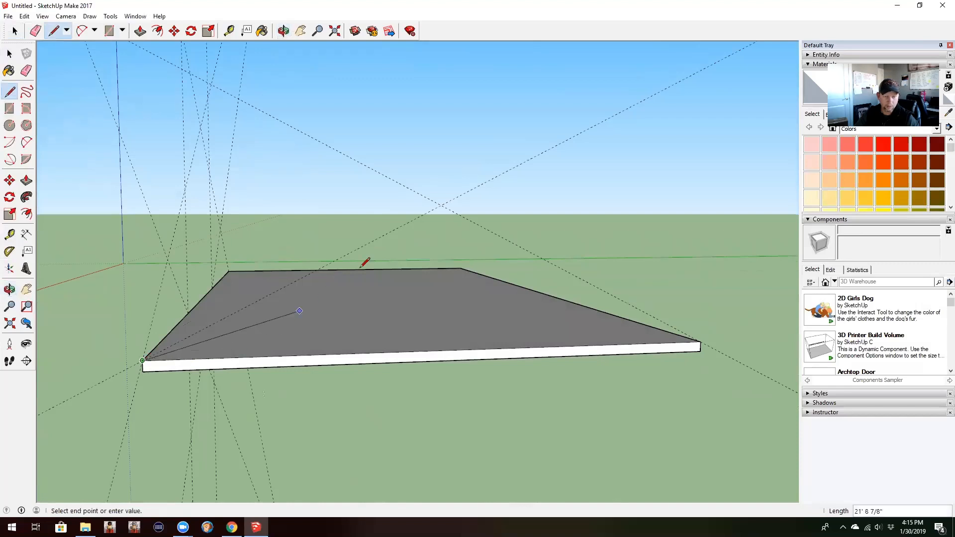
pyautogui.click(441, 204)
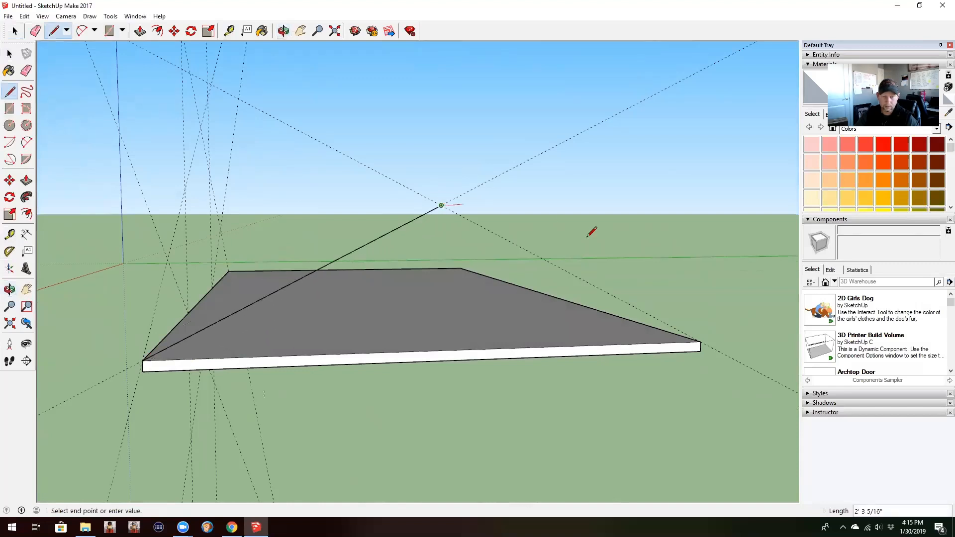
pyautogui.click(700, 341)
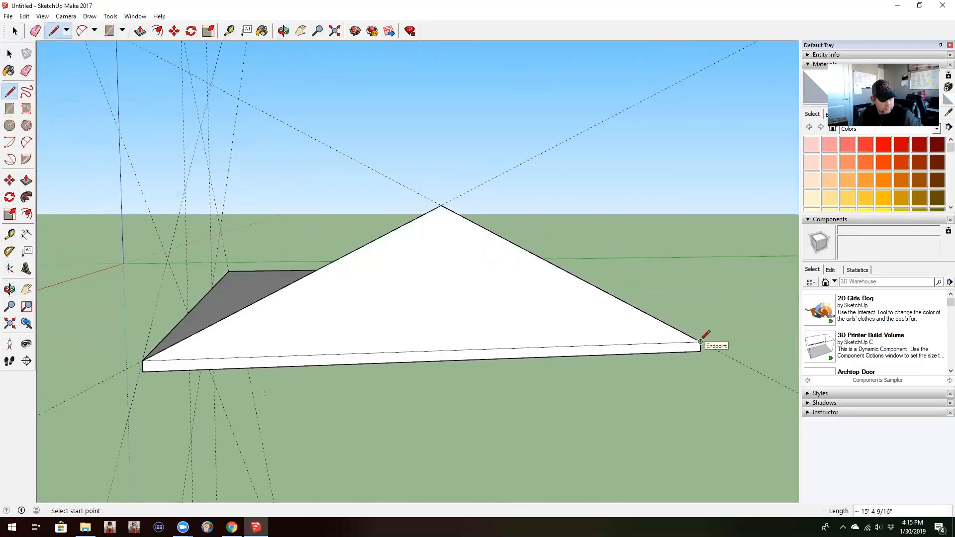
# Step: Draw the 16' wide triangular gable on the long side, from the shared corner through the guide intersection to the 16' guide
pyautogui.moveTo(300, 334); pyautogui.dragTo(617, 309, button='middle')
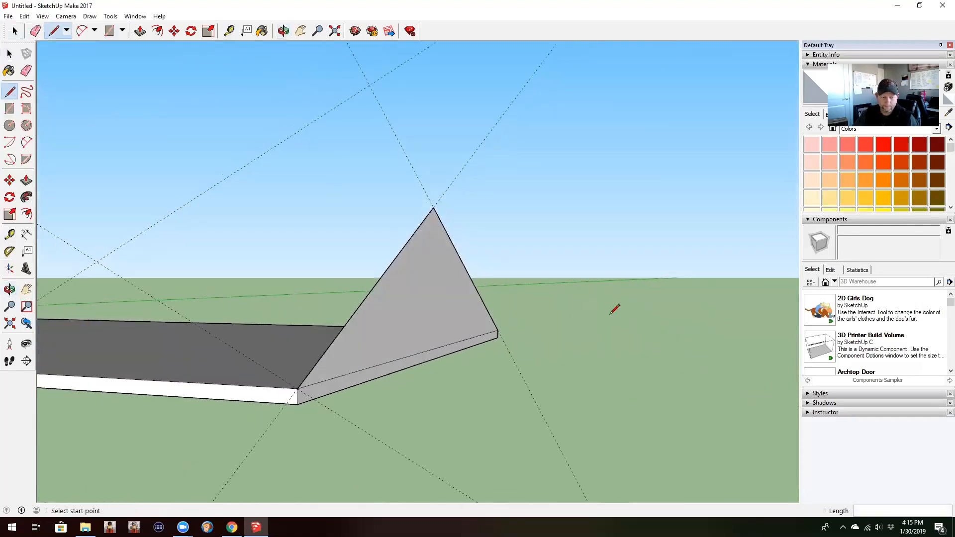
pyautogui.moveTo(491, 337); pyautogui.dragTo(568, 320, button='middle')
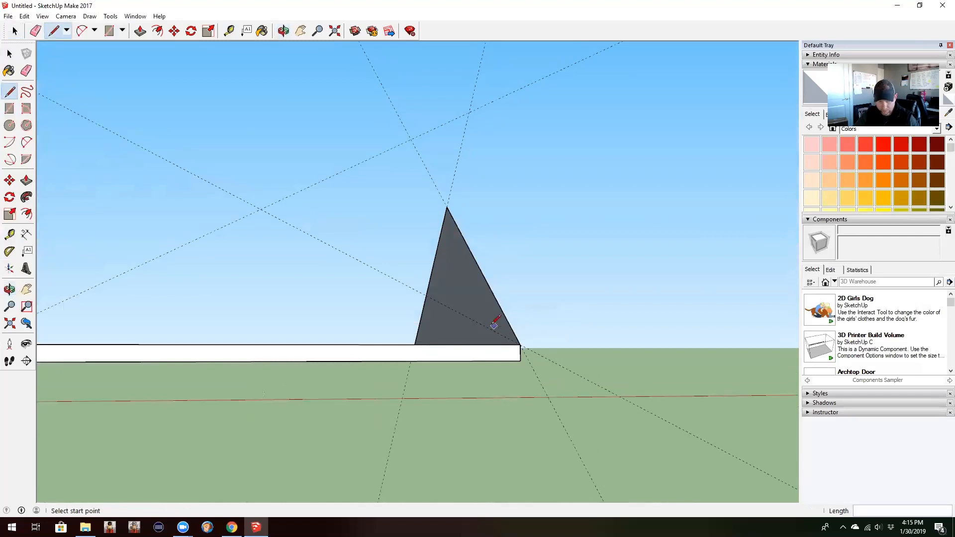
pyautogui.moveTo(494, 325); pyautogui.dragTo(673, 372, button='middle')
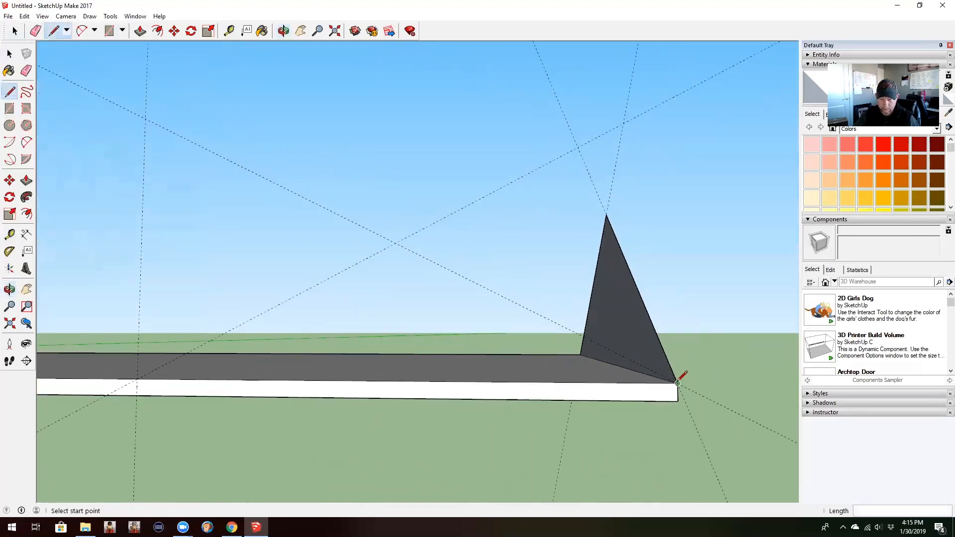
pyautogui.click(396, 244)
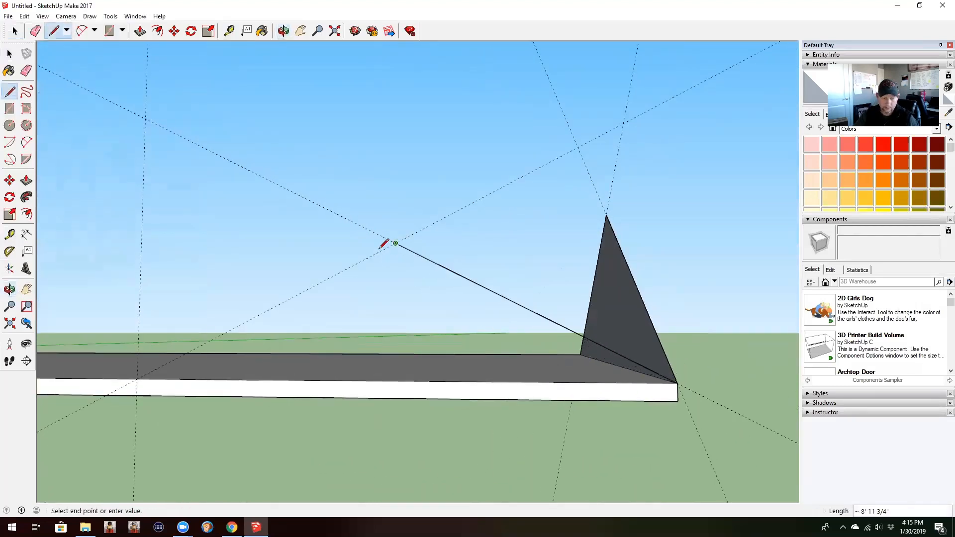
pyautogui.click(155, 367)
# Step: Draw the 20' wide triangular gable at the long side's opposite end, from the 20' guide through the guide intersection to the corner
pyautogui.moveTo(139, 368); pyautogui.dragTo(567, 378, button='middle')
pyautogui.click(596, 403)
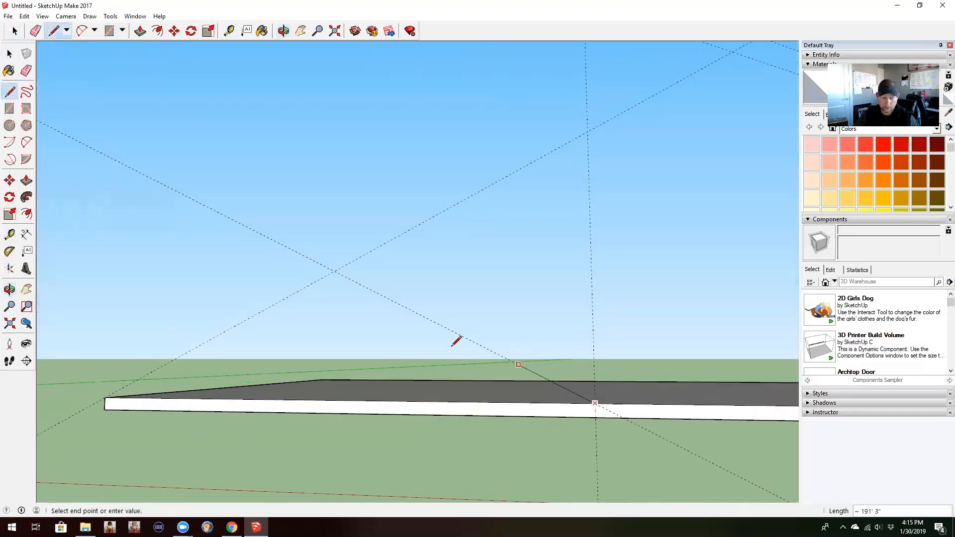
pyautogui.click(335, 271)
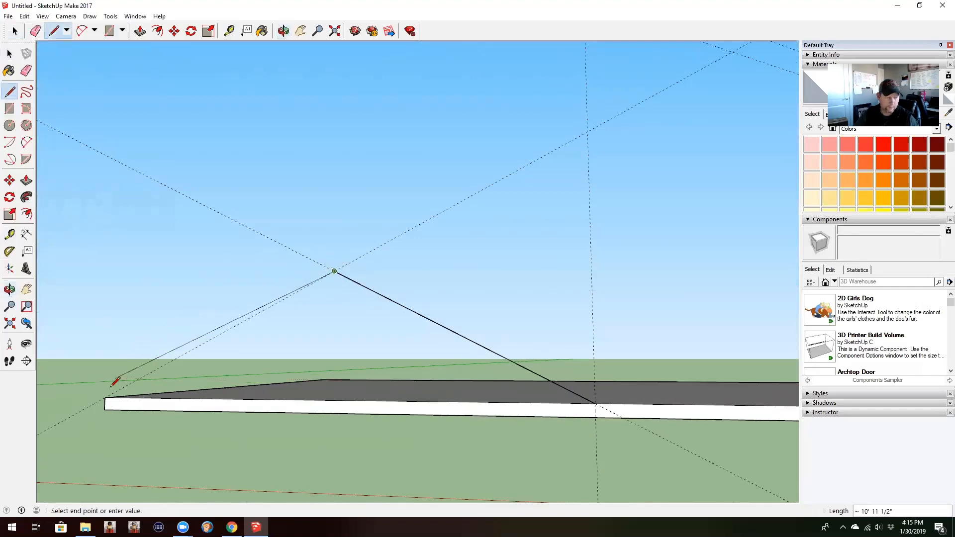
pyautogui.click(104, 398)
# Step: Push/Pull the short-end gable 52' 6" along the slab to its opposite end, forming the main roof
pyautogui.moveTo(513, 350); pyautogui.dragTo(519, 410, button='middle')
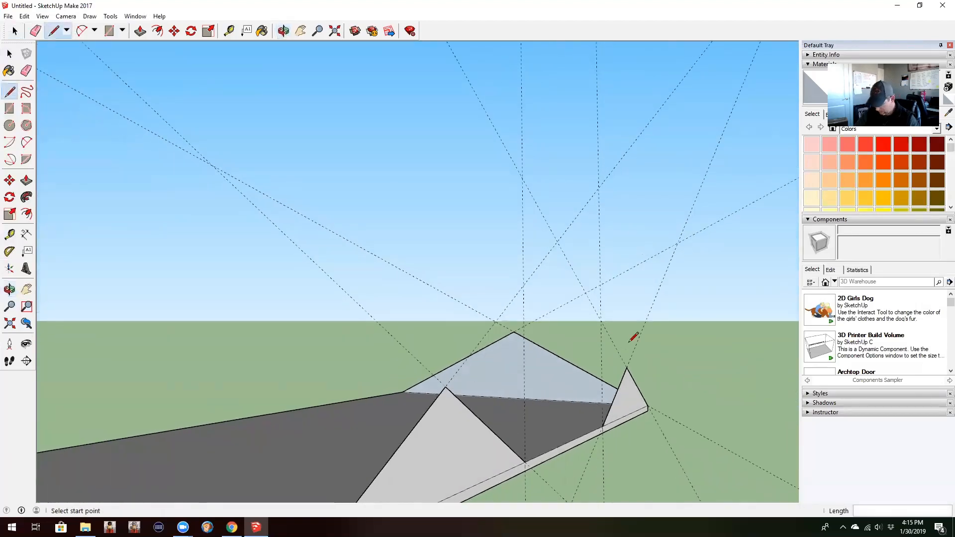
pyautogui.press('p')
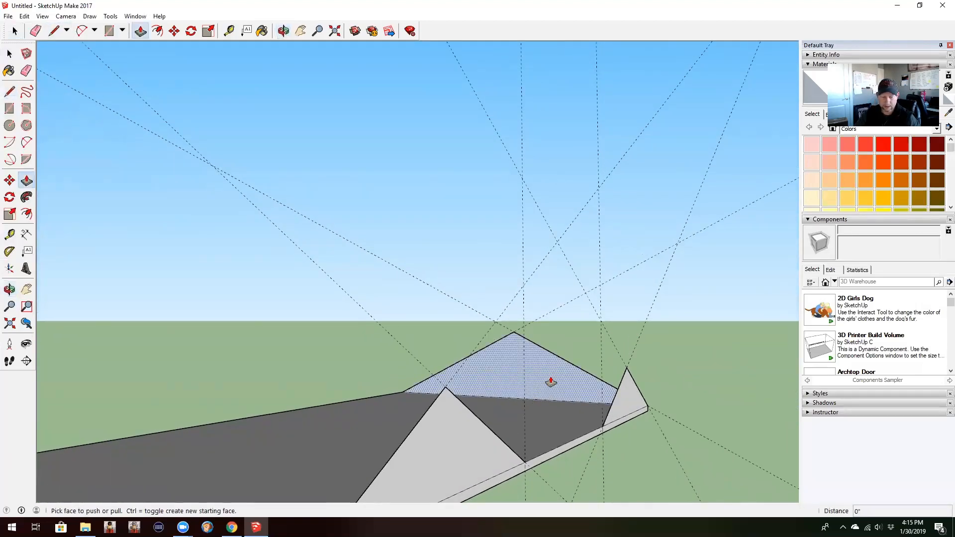
pyautogui.moveTo(551, 382); pyautogui.dragTo(682, 268, button='middle')
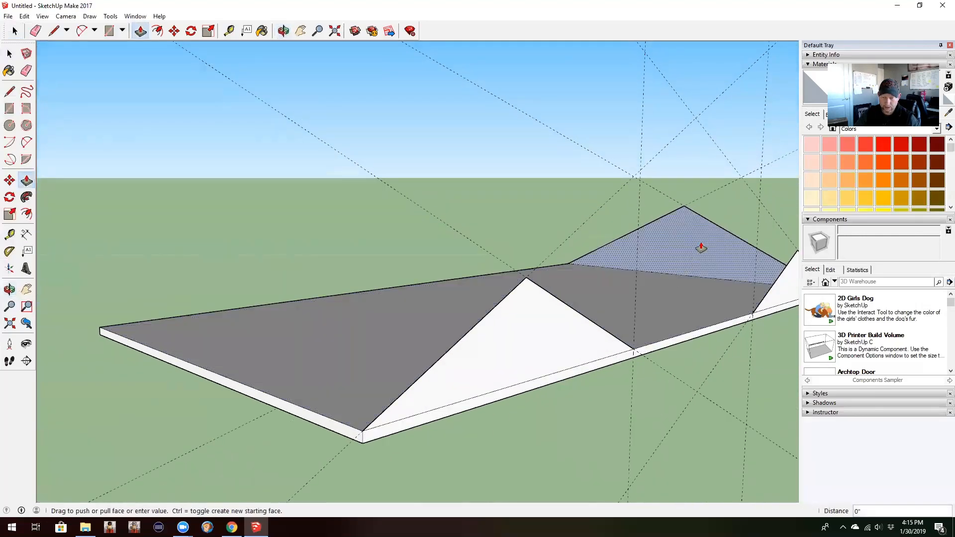
pyautogui.moveTo(701, 247); pyautogui.dragTo(259, 401)
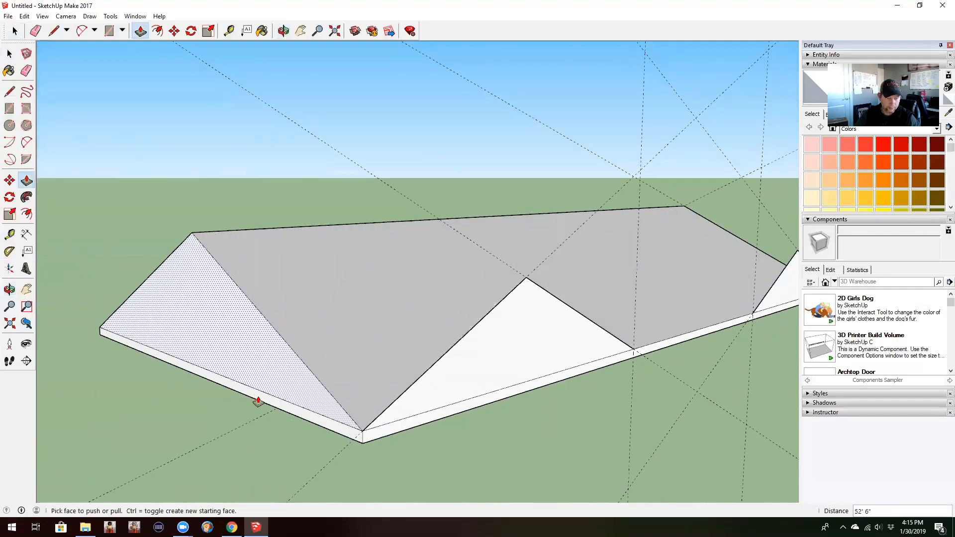
# Step: Draw an 8' ridge line from the 16' gable's apex along the green axis onto the main roof face
pyautogui.moveTo(575, 373)
pyautogui.mouseDown(button='middle')
pyautogui.moveTo(478, 383)
pyautogui.moveTo(153, 337)
pyautogui.moveTo(736, 375)
pyautogui.moveTo(239, 321)
pyautogui.moveTo(154, 330)
pyautogui.moveTo(439, 330)
pyautogui.moveTo(492, 356)
pyautogui.mouseUp(button='middle')
pyautogui.press('l')
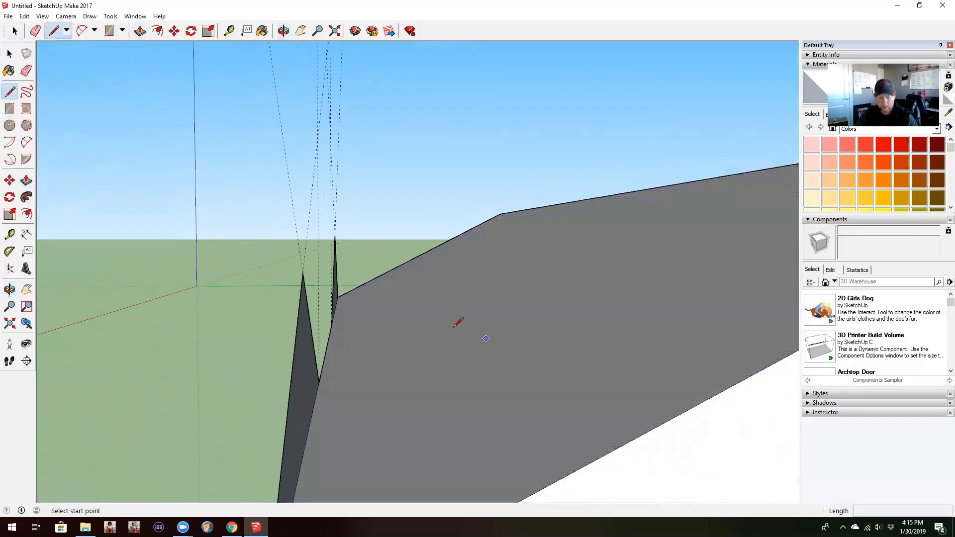
pyautogui.click(303, 273)
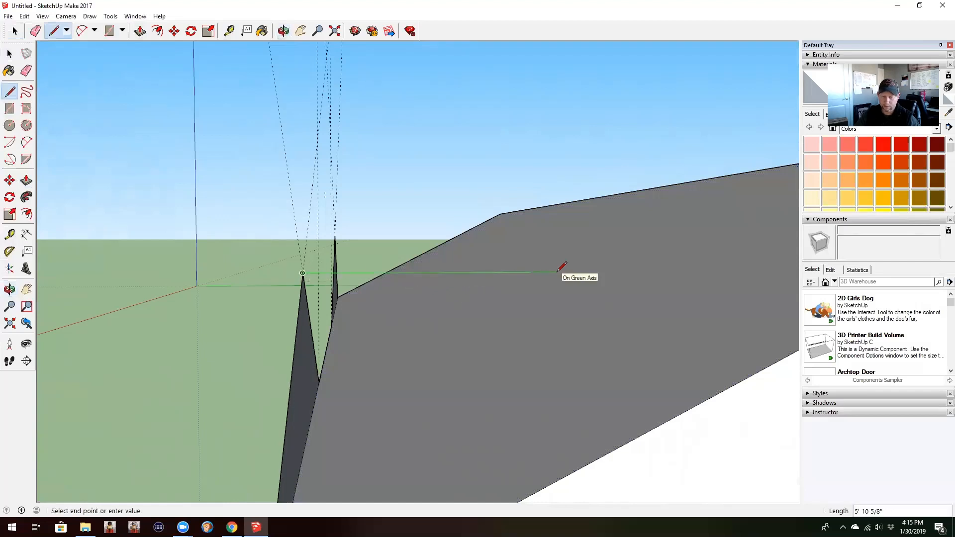
pyautogui.click(643, 272)
# Step: Draw the valley line from the ridge's inner end down to the 16' gable's base at the slab corner, closing that roof side
pyautogui.moveTo(631, 297); pyautogui.dragTo(716, 204, button='middle')
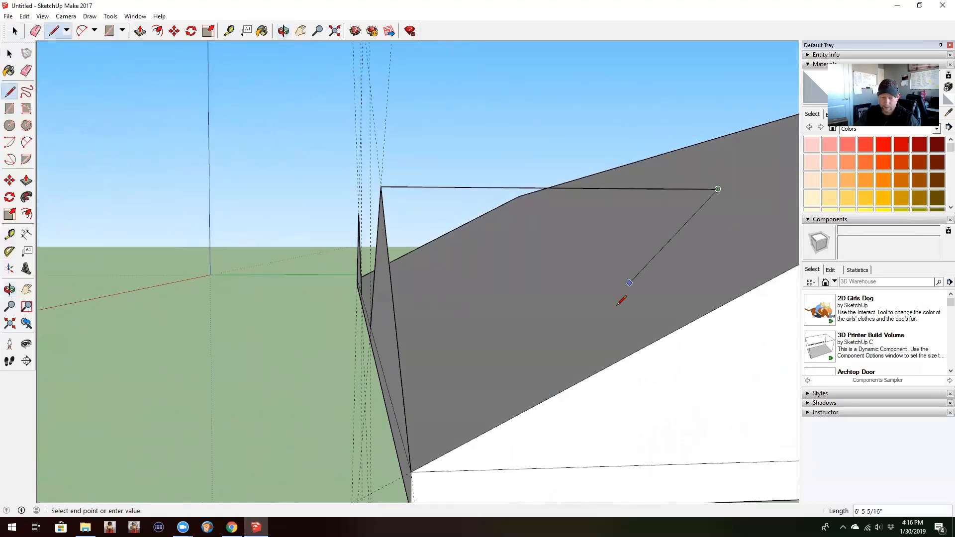
pyautogui.moveTo(506, 422)
pyautogui.mouseDown(button='middle')
pyautogui.moveTo(619, 224)
pyautogui.moveTo(569, 241)
pyautogui.mouseUp(button='middle')
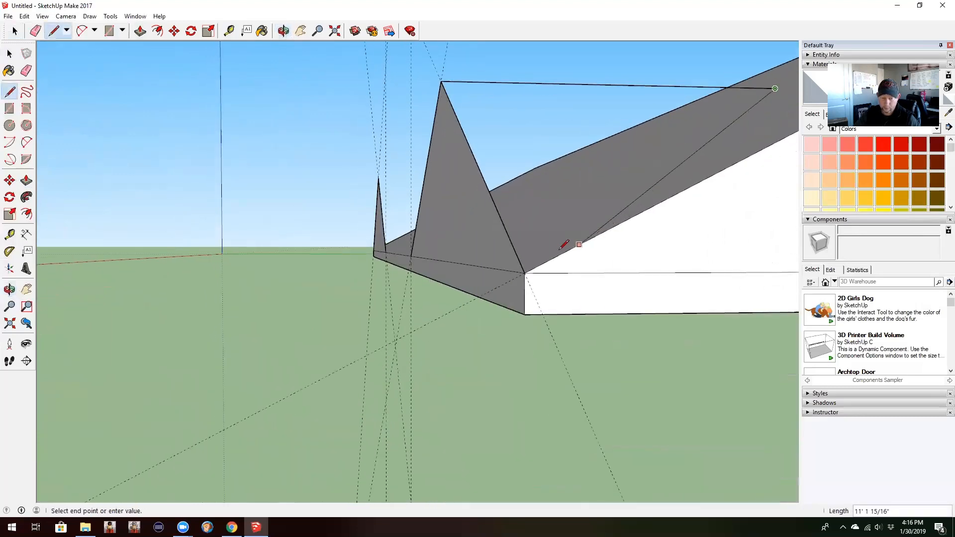
pyautogui.click(528, 270)
# Step: Draw the second valley line from the 16' gable's inner ridge end to its base at the 16' guide, closing that roof side
pyautogui.moveTo(446, 224); pyautogui.dragTo(743, 321, button='middle')
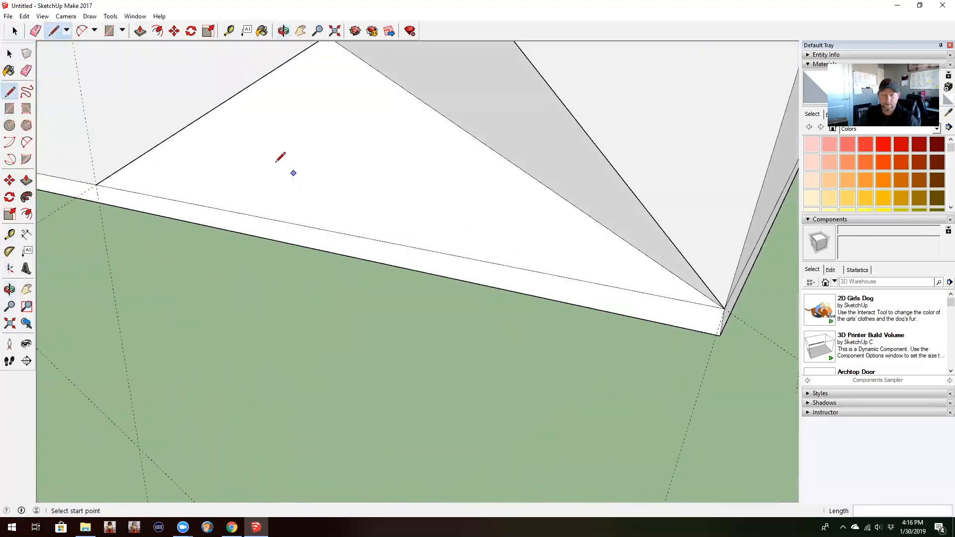
pyautogui.moveTo(333, 181)
pyautogui.keyDown('shift'); pyautogui.mouseDown(button='middle')
pyautogui.moveTo(553, 277)
pyautogui.moveTo(684, 316)
pyautogui.mouseUp(button='middle'); pyautogui.keyUp('shift')
pyautogui.click(722, 113)
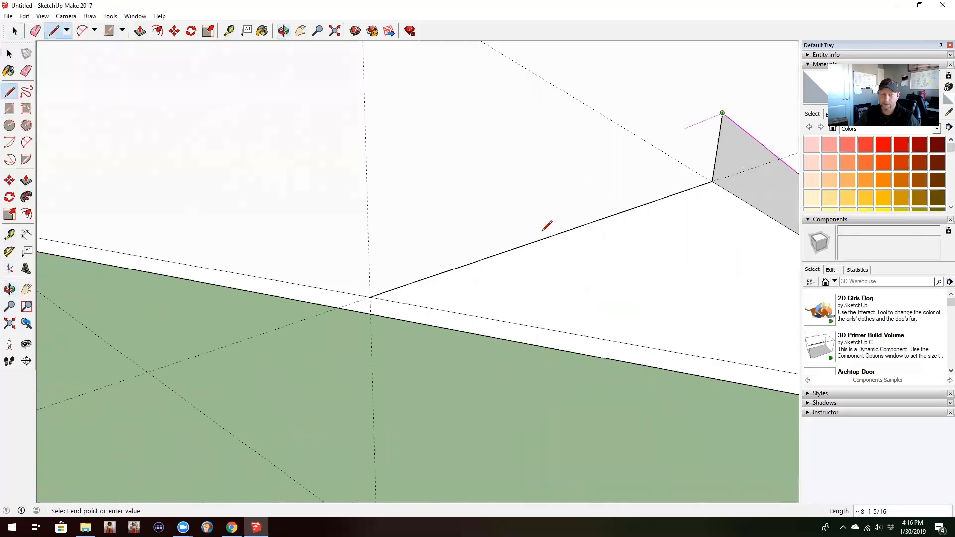
pyautogui.click(370, 297)
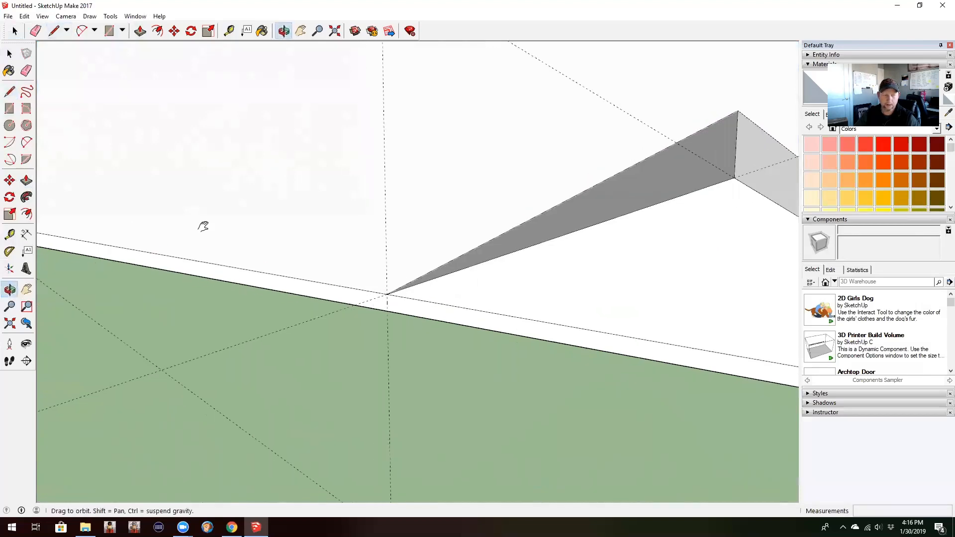
# Step: Draw the 20' gable's ridge about 10' along the green axis onto the main roof, plus a valley down to its inner base point
pyautogui.moveTo(204, 224)
pyautogui.mouseDown(button='middle')
pyautogui.moveTo(572, 326)
pyautogui.moveTo(237, 330)
pyautogui.moveTo(376, 152)
pyautogui.mouseUp(button='middle')
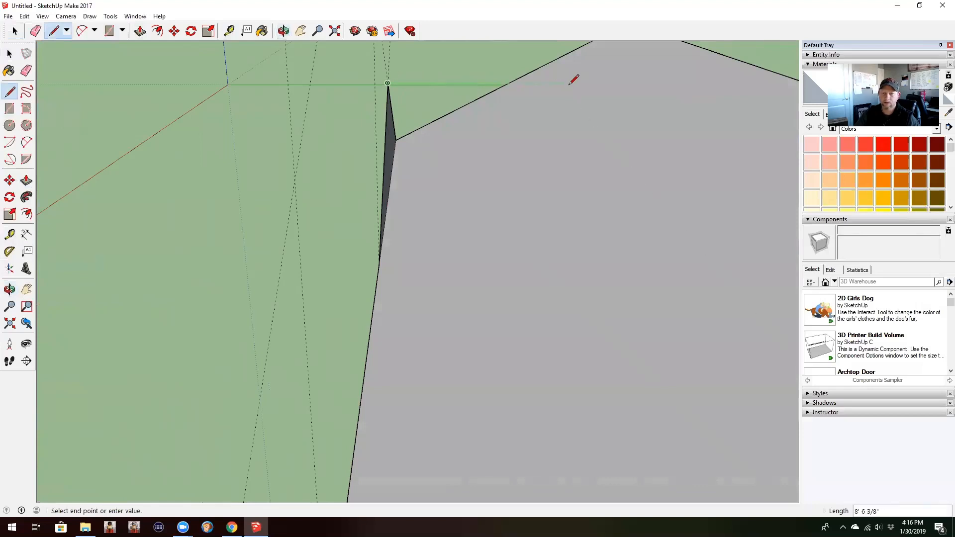
pyautogui.click(600, 83)
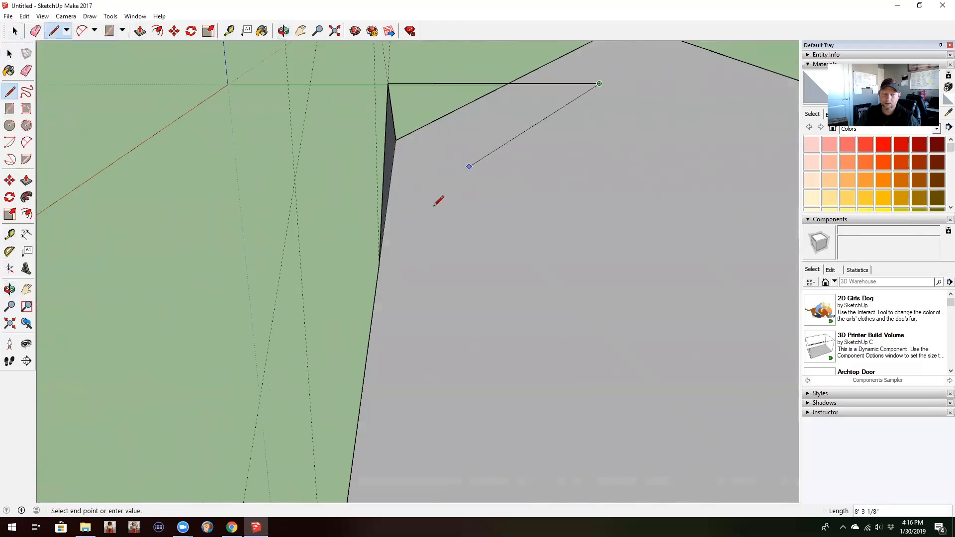
pyautogui.click(379, 265)
# Step: Draw the second valley line from the 20' gable's inner ridge end down to its base at the slab corner
pyautogui.moveTo(379, 261)
pyautogui.mouseDown(button='middle')
pyautogui.moveTo(707, 315)
pyautogui.moveTo(310, 201)
pyautogui.moveTo(703, 294)
pyautogui.moveTo(234, 218)
pyautogui.moveTo(512, 139)
pyautogui.moveTo(479, 228)
pyautogui.moveTo(442, 246)
pyautogui.moveTo(401, 175)
pyautogui.moveTo(313, 127)
pyautogui.mouseUp(button='middle')
pyautogui.click(267, 102)
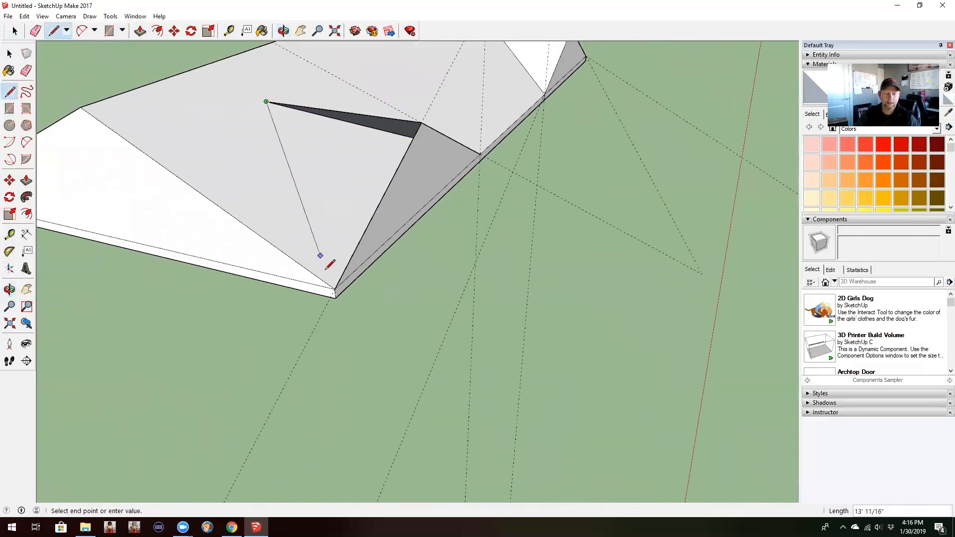
pyautogui.click(335, 289)
# Step: Offset the outline of the slab's underside 12" inward
pyautogui.moveTo(477, 225); pyautogui.dragTo(710, 137, button='middle')
pyautogui.moveTo(597, 154); pyautogui.dragTo(398, 75, button='middle')
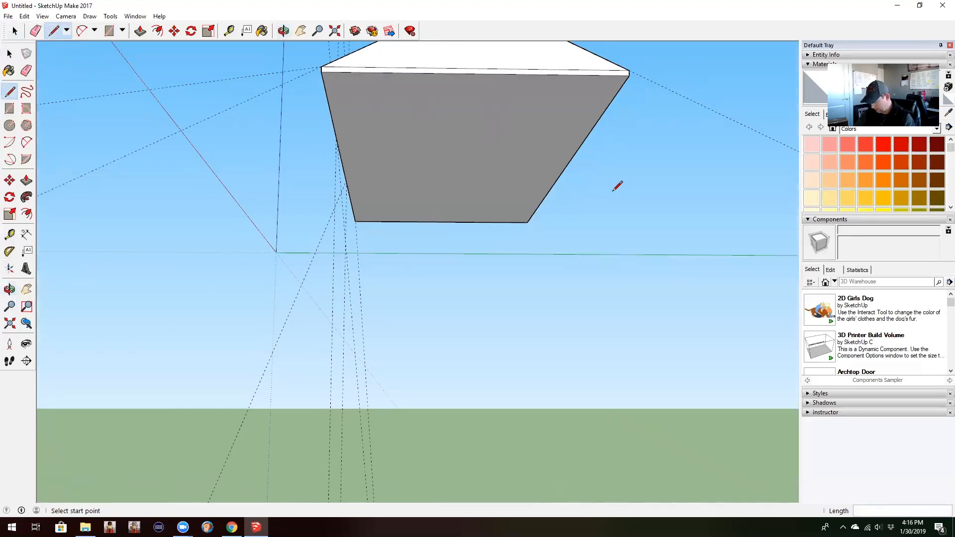
pyautogui.press('f')
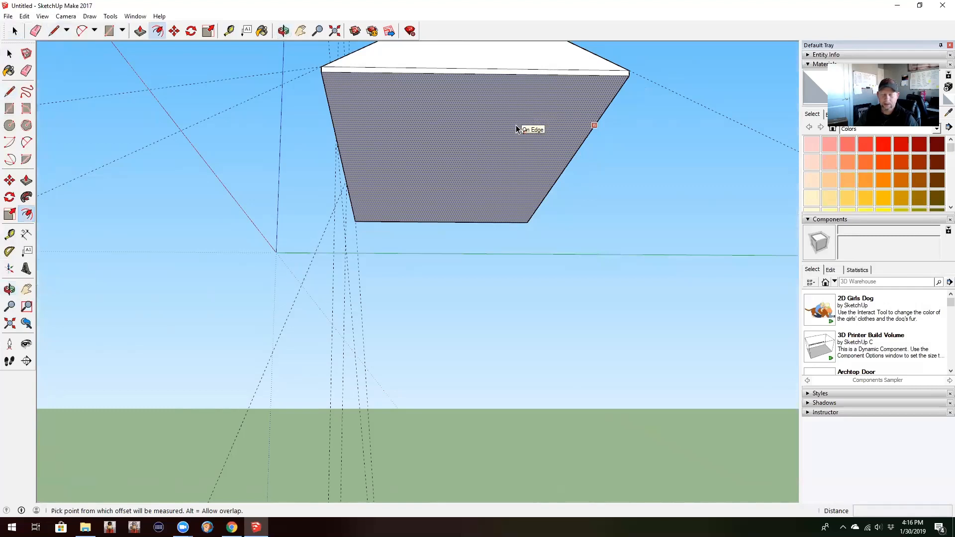
pyautogui.click(518, 129)
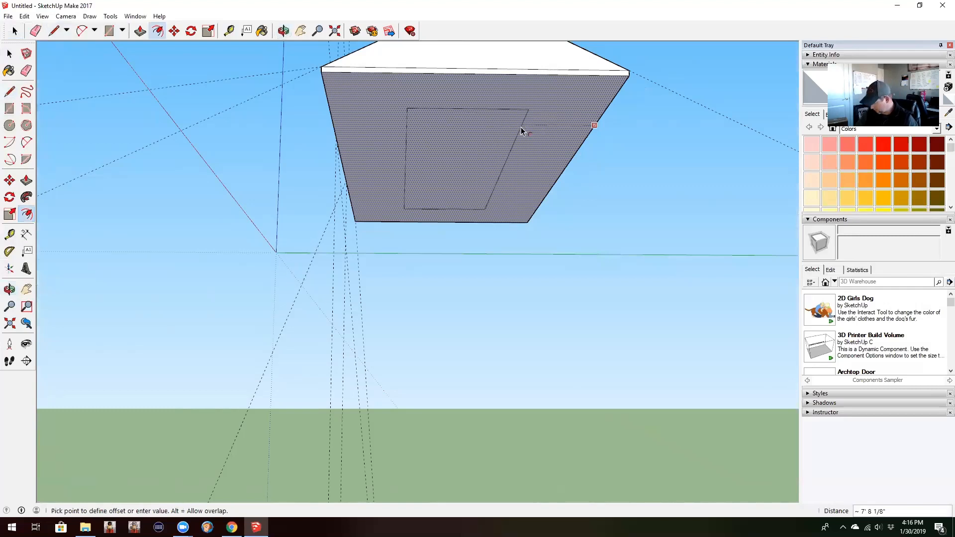
pyautogui.write('12')
pyautogui.press('Return')
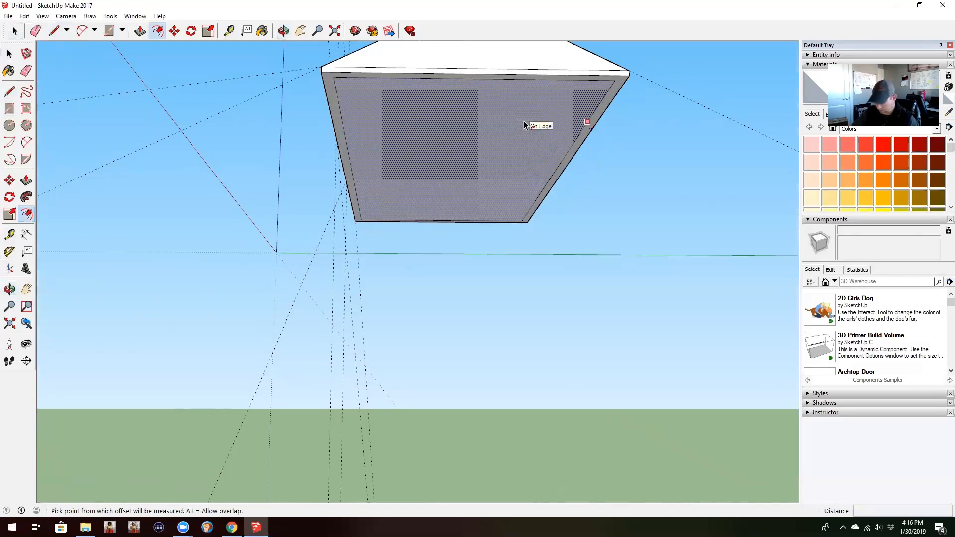
# Step: Push/Pull the inset underside face 10' downward to form the building's walls
pyautogui.press('p')
pyautogui.moveTo(449, 127); pyautogui.dragTo(445, 182)
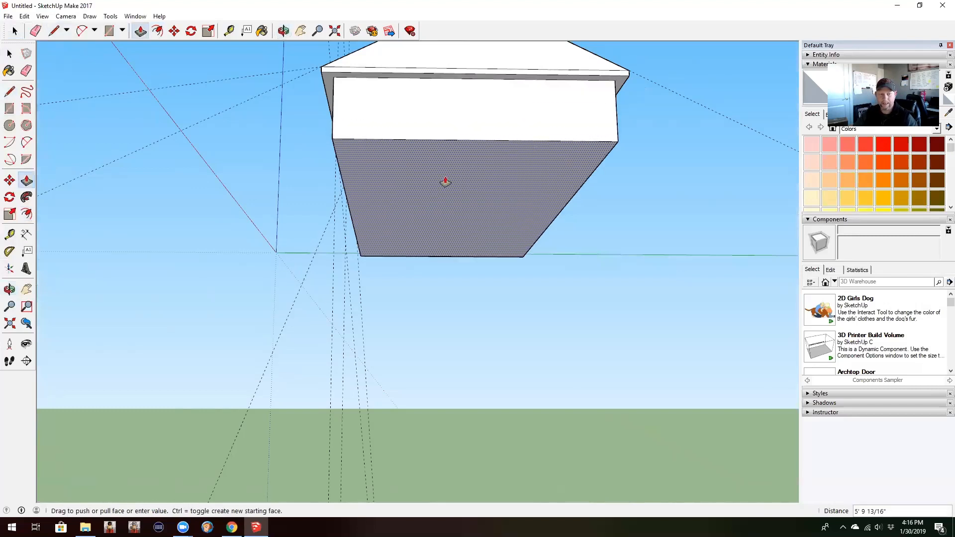
pyautogui.press('Return')
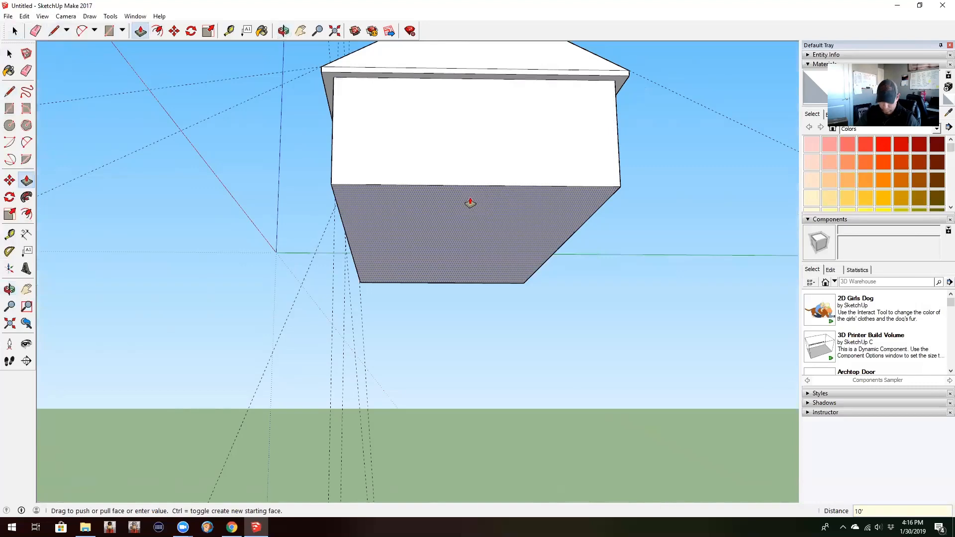
# Step: Delete all guides from the model
pyautogui.moveTo(470, 203); pyautogui.dragTo(618, 268, button='middle')
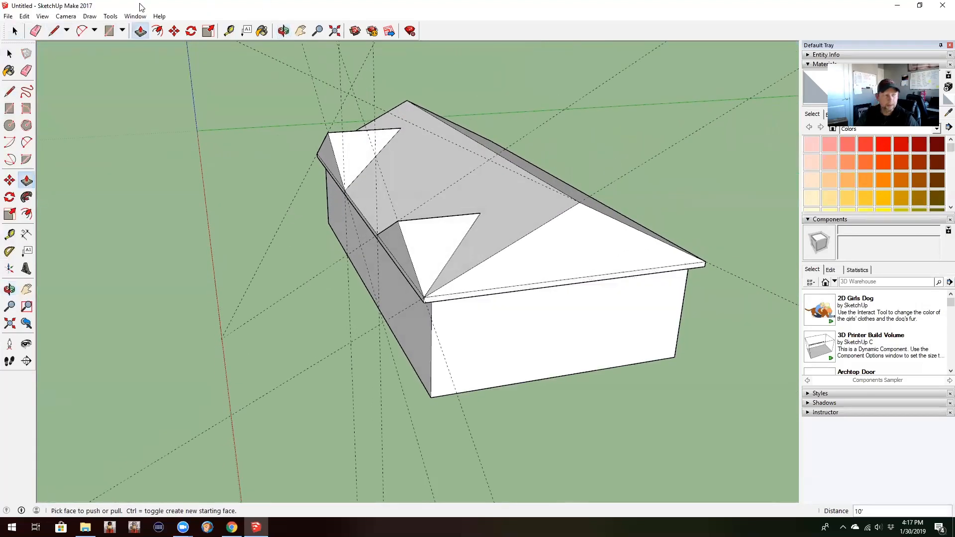
pyautogui.click(22, 16)
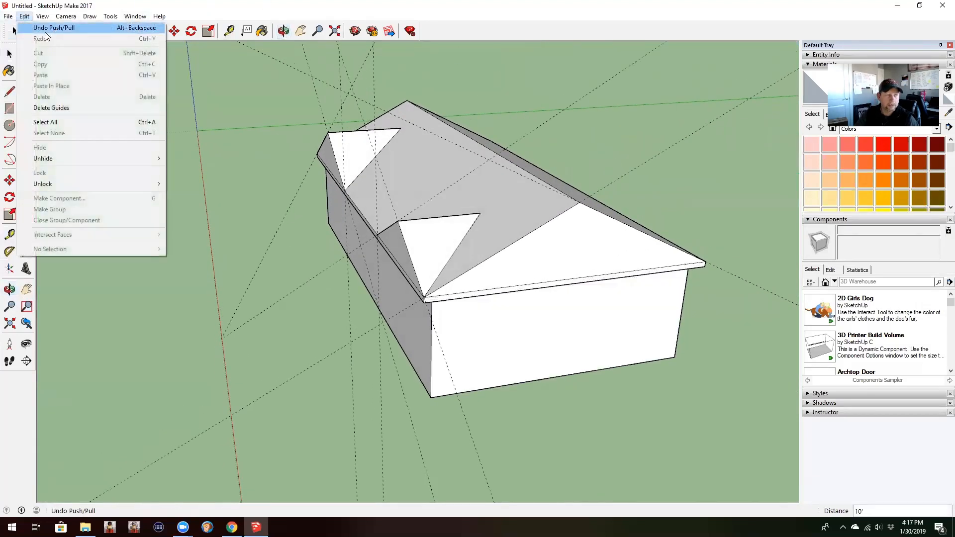
pyautogui.click(63, 111)
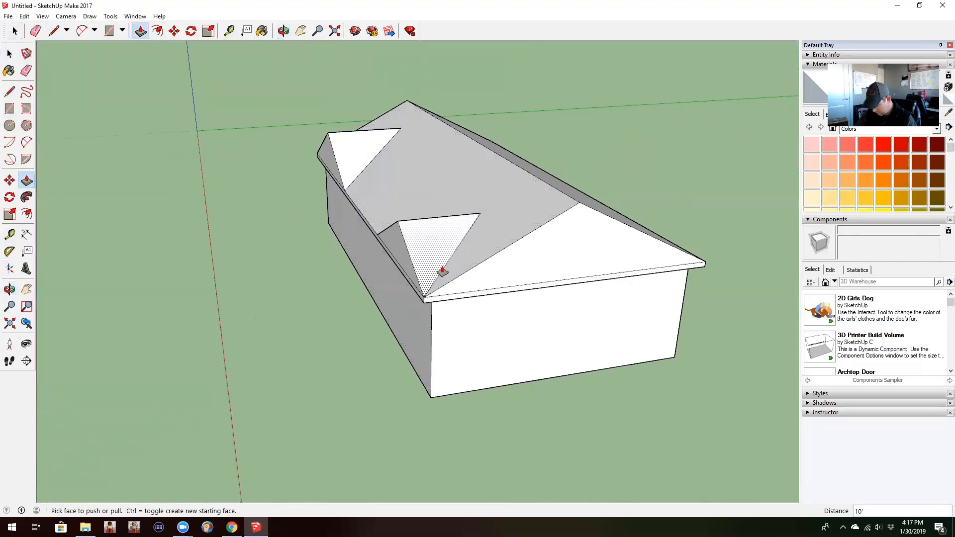
# Step: Extend the 16' gable's corner valley line up to the main ridge and draw a hip line from there to the opposite slab corner
pyautogui.press('l')
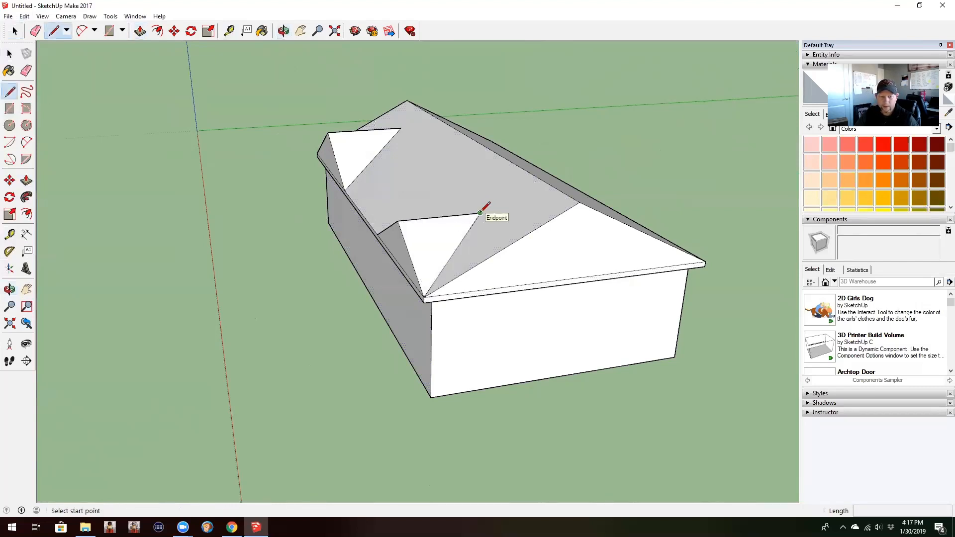
pyautogui.click(480, 213)
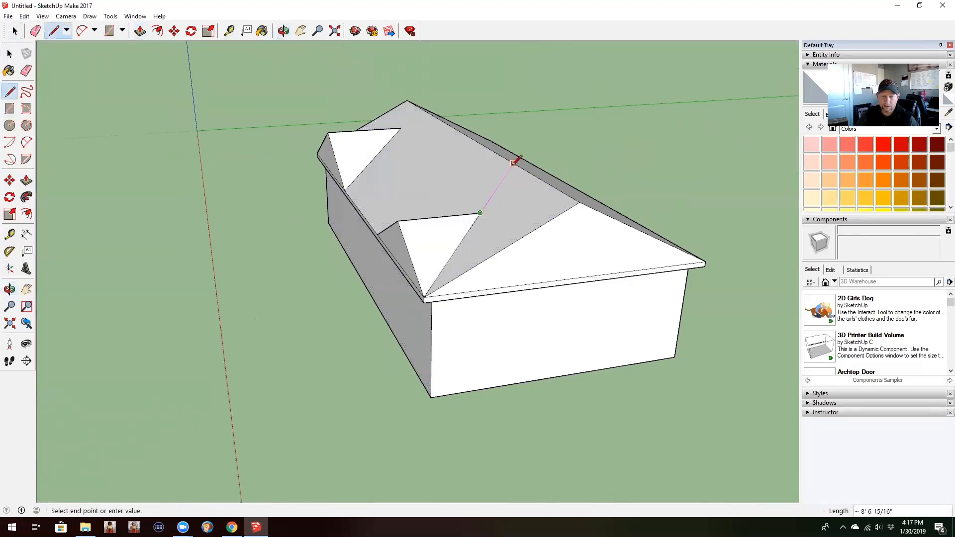
pyautogui.click(514, 163)
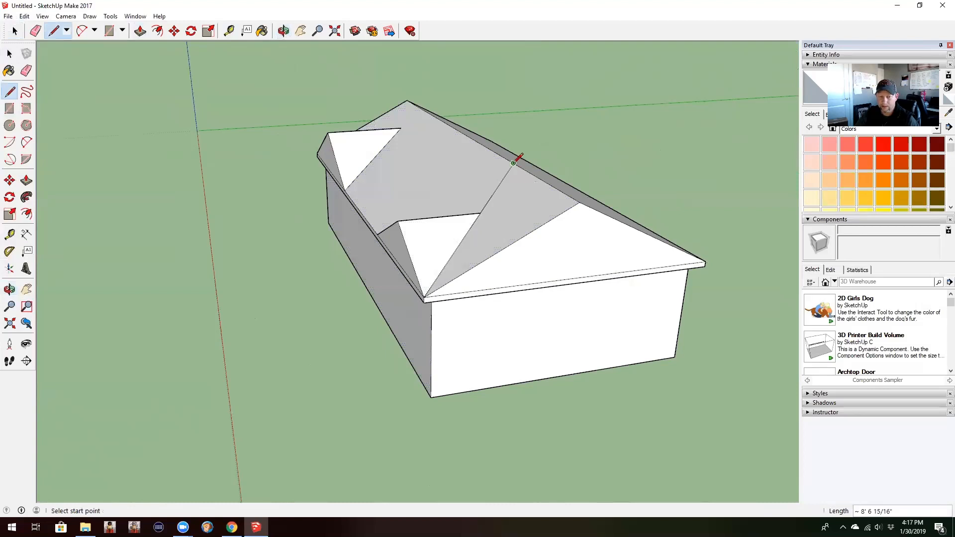
pyautogui.click(514, 162)
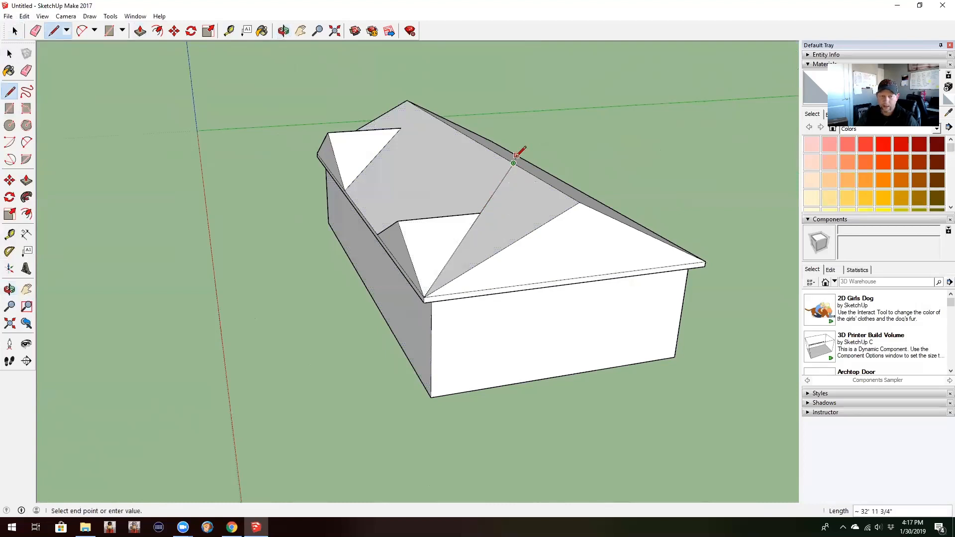
pyautogui.moveTo(641, 228); pyautogui.dragTo(477, 251, button='middle')
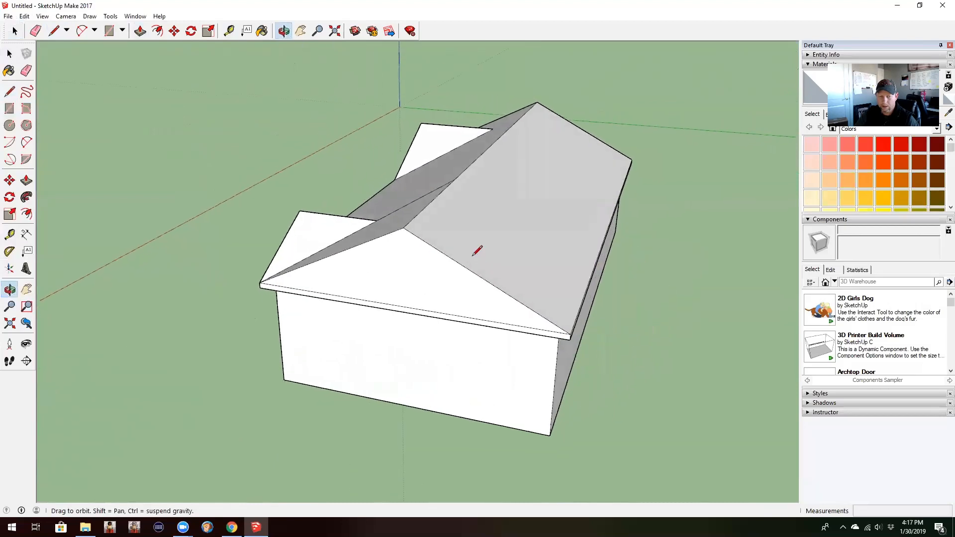
pyautogui.click(569, 333)
# Step: Extend the 20' gable's corner valley line up to the main ridge and draw a hip line from there to the opposite slab corner
pyautogui.moveTo(616, 160); pyautogui.dragTo(559, 153, button='middle')
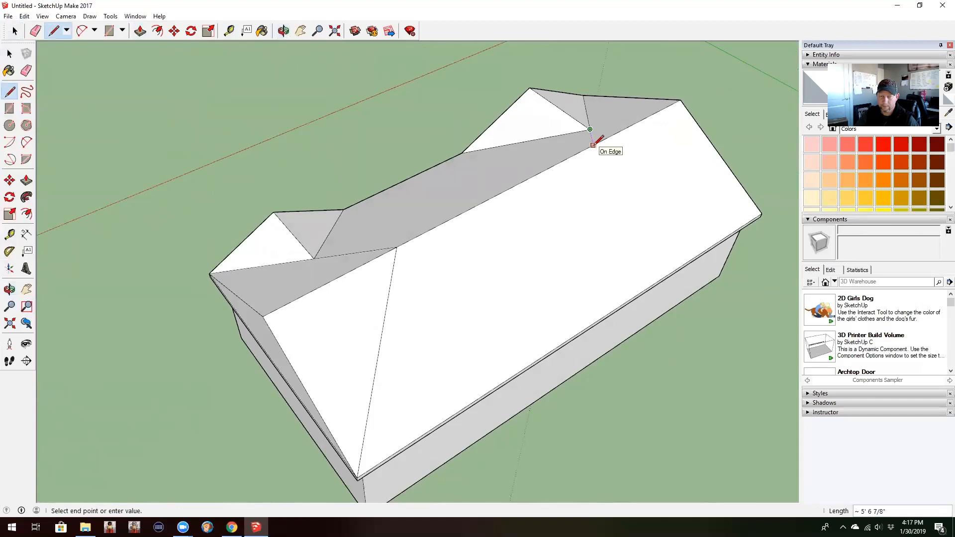
pyautogui.click(593, 144)
pyautogui.click(593, 145)
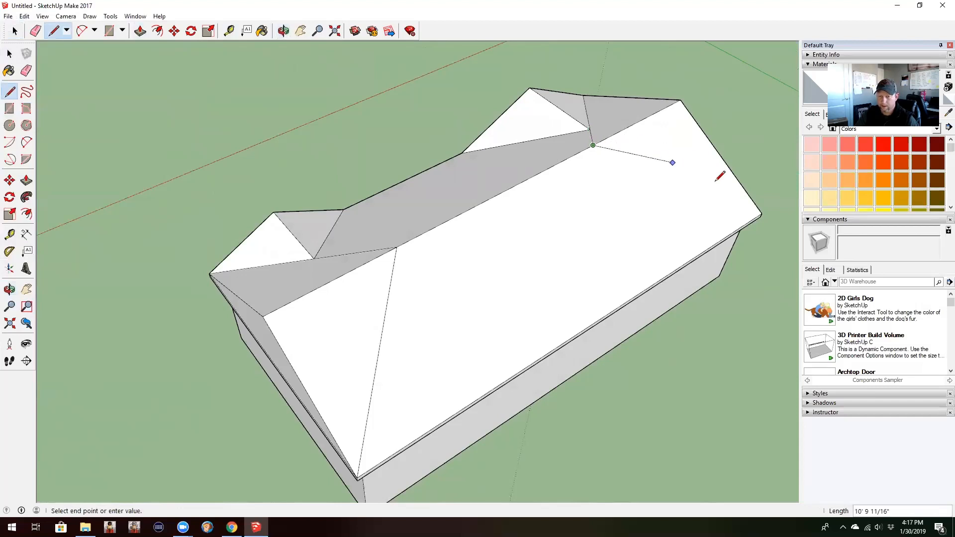
pyautogui.click(762, 213)
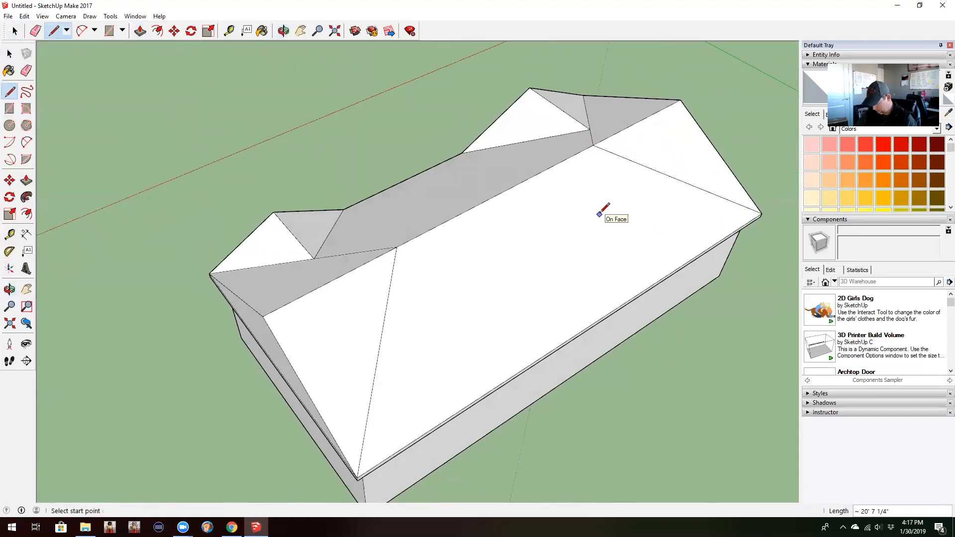
# Step: Erase the main ridge's end segment and the short-end gable's sloped edges on the 16' gable's end
pyautogui.press('e')
pyautogui.click(315, 288)
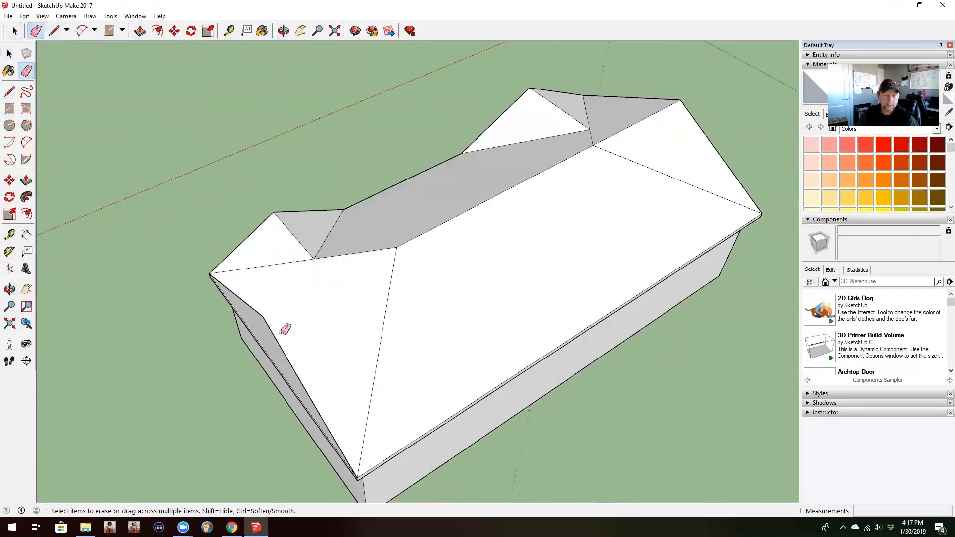
pyautogui.moveTo(284, 330)
pyautogui.mouseDown()
pyautogui.moveTo(260, 327)
pyautogui.moveTo(261, 310)
pyautogui.mouseUp()
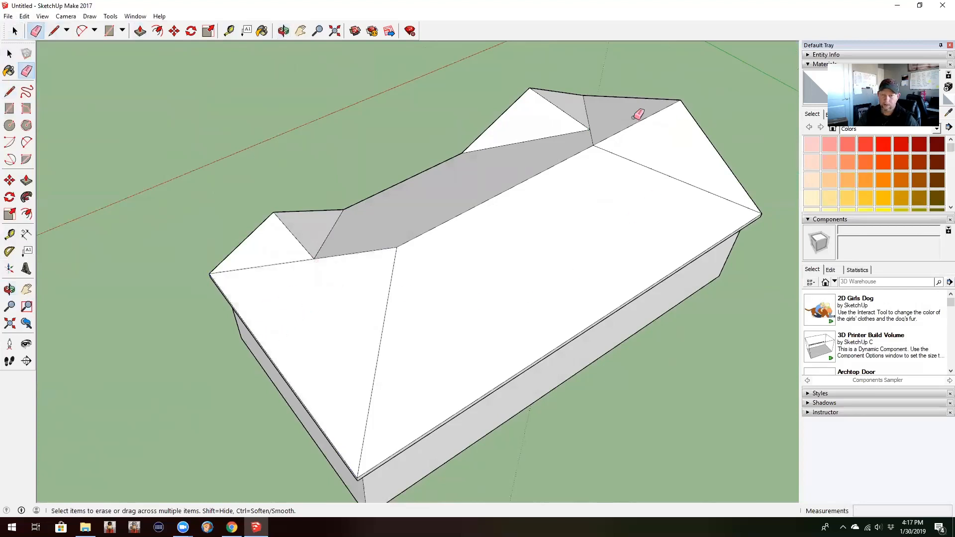
# Step: Erase the main ridge's end segment and gable edges on the 20' gable's end, plus the leftover valley seams on the hip faces
pyautogui.moveTo(634, 116); pyautogui.dragTo(673, 118)
pyautogui.click(683, 105)
pyautogui.click(675, 100)
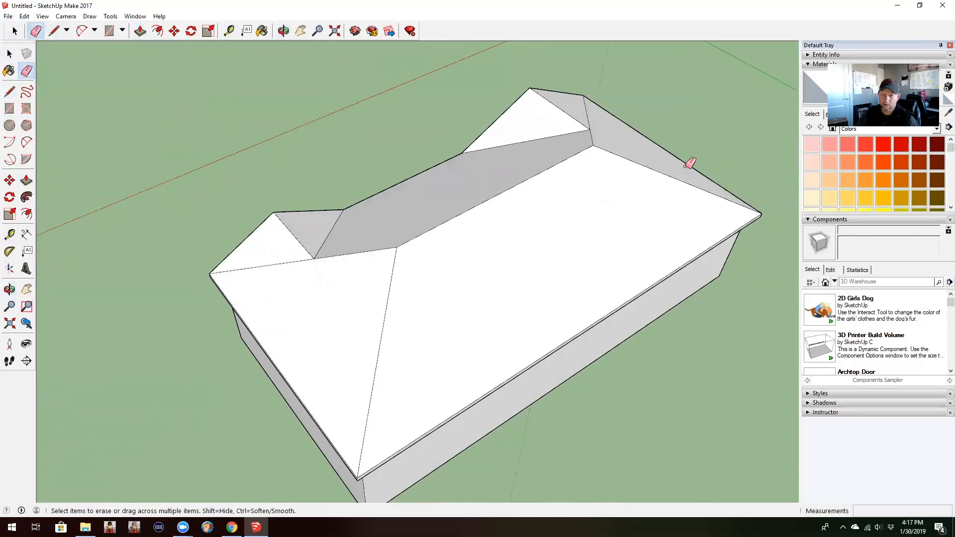
pyautogui.moveTo(684, 166)
pyautogui.mouseDown(button='middle')
pyautogui.moveTo(554, 184)
pyautogui.moveTo(520, 159)
pyautogui.mouseUp(button='middle')
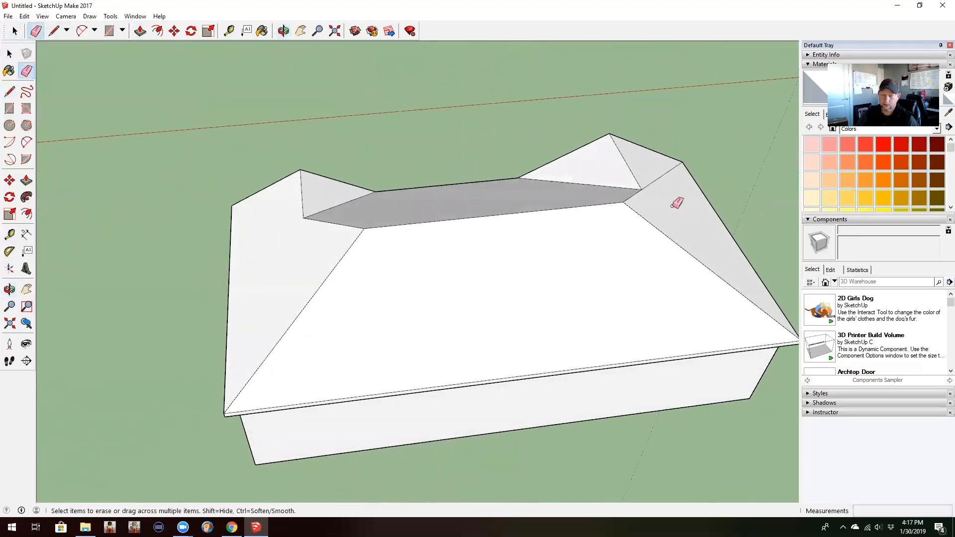
pyautogui.moveTo(676, 163); pyautogui.dragTo(674, 174)
# Step: Draw 6" vertical lines across the slab's front edge at the inner base points of both side gables
pyautogui.moveTo(673, 174)
pyautogui.mouseDown(button='middle')
pyautogui.moveTo(644, 290)
pyautogui.moveTo(386, 277)
pyautogui.moveTo(276, 219)
pyautogui.moveTo(439, 266)
pyautogui.mouseUp(button='middle')
pyautogui.moveTo(567, 324)
pyautogui.mouseDown(button='middle')
pyautogui.moveTo(454, 315)
pyautogui.moveTo(292, 250)
pyautogui.moveTo(424, 268)
pyautogui.mouseUp(button='middle')
pyautogui.moveTo(555, 309)
pyautogui.mouseDown(button='middle')
pyautogui.moveTo(452, 314)
pyautogui.moveTo(362, 275)
pyautogui.moveTo(331, 222)
pyautogui.mouseUp(button='middle')
pyautogui.press('l')
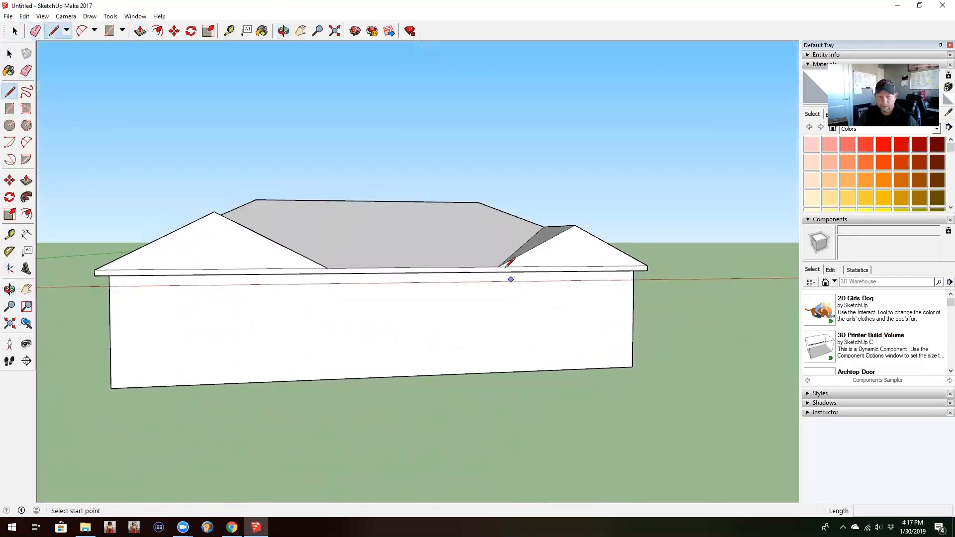
pyautogui.click(497, 266)
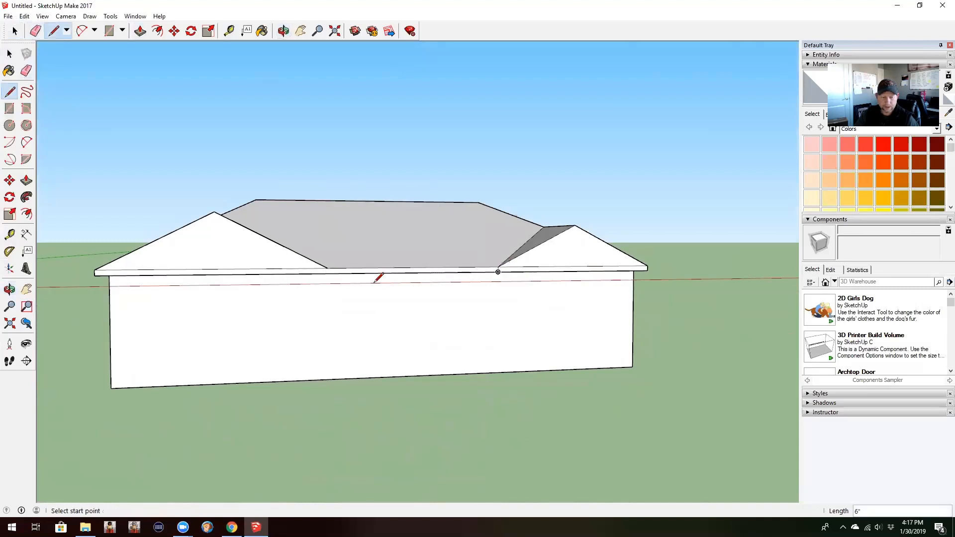
pyautogui.click(327, 269)
pyautogui.click(327, 273)
# Step: Draw fascia lines on the 20' gable face parallel to its slopes, from the inner 6" line's lower end to the outer bottom corner
pyautogui.moveTo(285, 327)
pyautogui.mouseDown(button='middle')
pyautogui.moveTo(330, 298)
pyautogui.moveTo(557, 283)
pyautogui.moveTo(445, 303)
pyautogui.moveTo(322, 303)
pyautogui.moveTo(290, 280)
pyautogui.moveTo(382, 335)
pyautogui.moveTo(275, 369)
pyautogui.moveTo(194, 356)
pyautogui.moveTo(190, 378)
pyautogui.mouseUp(button='middle')
pyautogui.press('l')
pyautogui.scroll(3, 198, 352)
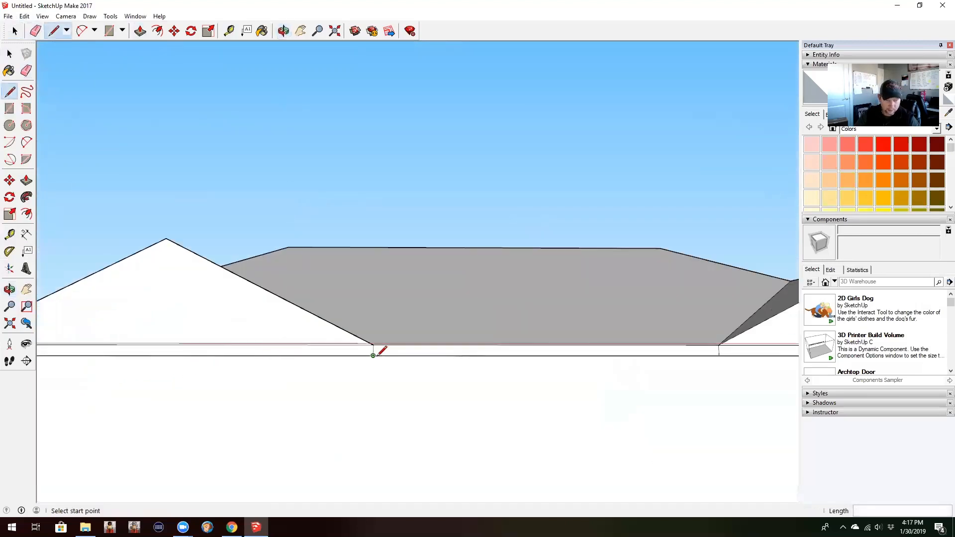
pyautogui.click(373, 356)
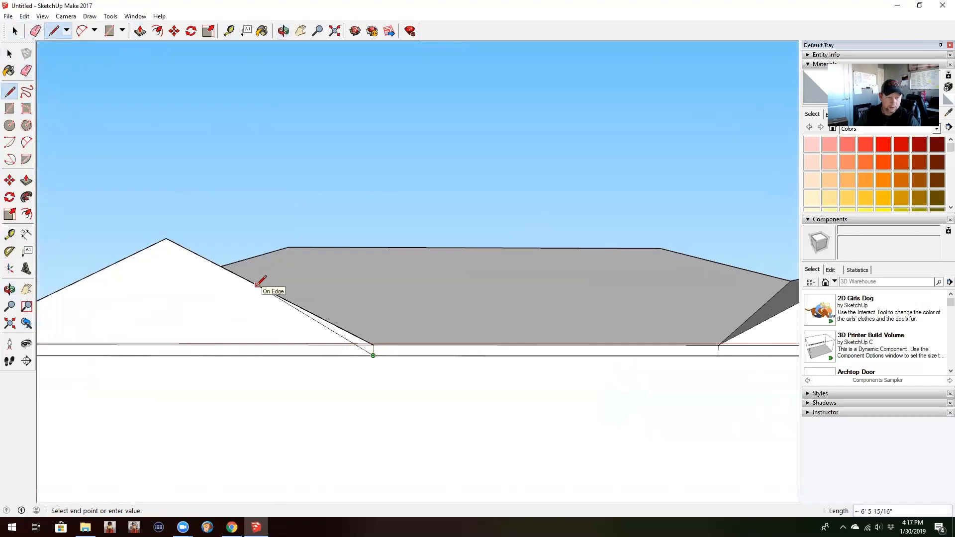
pyautogui.click(166, 238)
pyautogui.moveTo(166, 239)
pyautogui.keyDown('shift'); pyautogui.mouseDown(button='middle')
pyautogui.moveTo(331, 198)
pyautogui.moveTo(347, 183)
pyautogui.mouseUp(button='middle'); pyautogui.keyUp('shift')
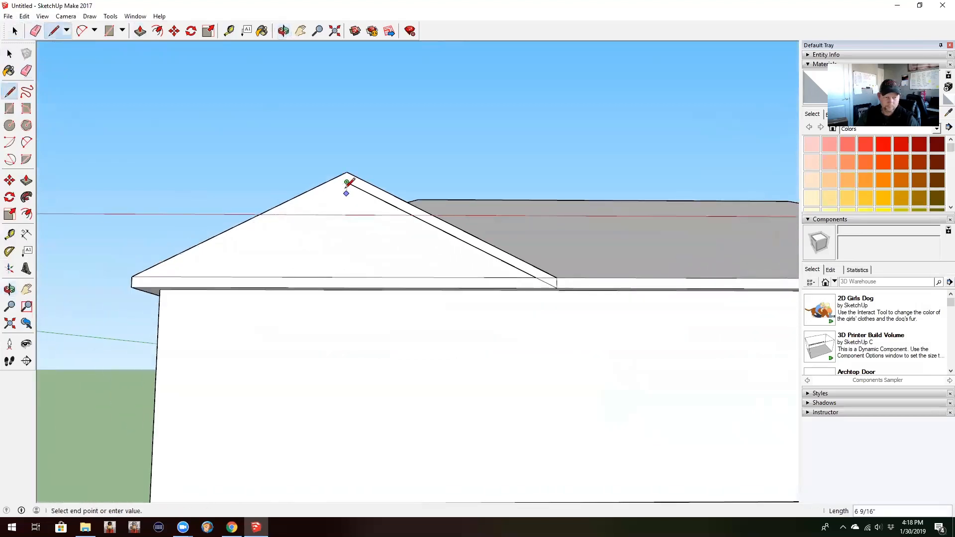
pyautogui.click(131, 287)
# Step: Erase the horizontal slab edge across the 20' gable face and undo the erasure that removes the fascia faces
pyautogui.press('e')
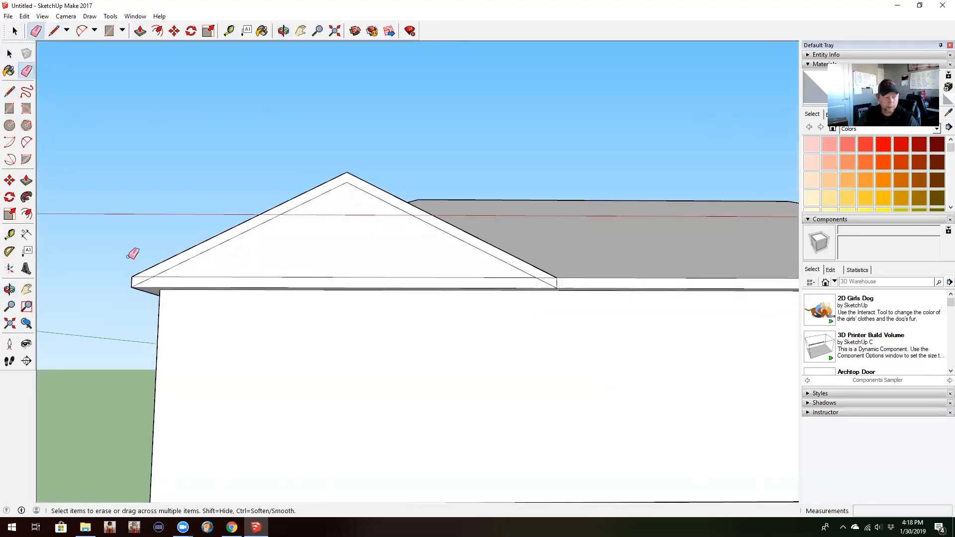
pyautogui.click(286, 276)
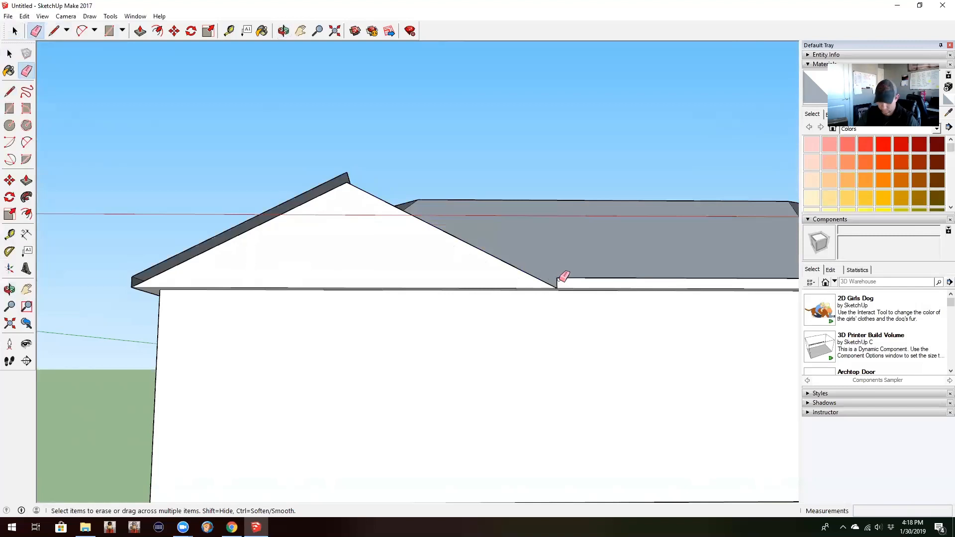
pyautogui.hotkey('ctrl', 'z')
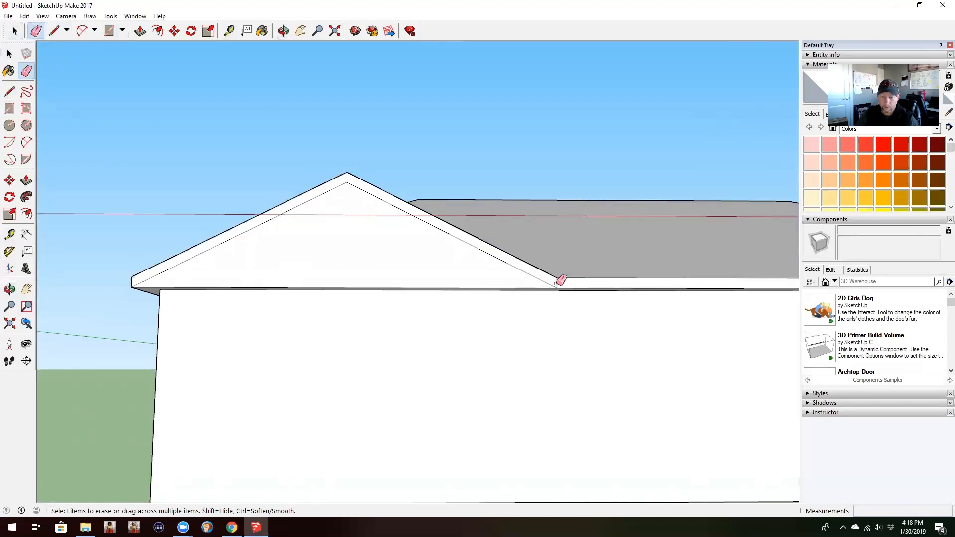
# Step: Draw fascia lines on the 16' gable face parallel to its slopes, then erase the horizontal slab edge across that face
pyautogui.moveTo(701, 296)
pyautogui.mouseDown(button='middle')
pyautogui.moveTo(671, 309)
pyautogui.moveTo(199, 368)
pyautogui.mouseUp(button='middle')
pyautogui.press('l')
pyautogui.moveTo(512, 353); pyautogui.dragTo(399, 362, button='middle')
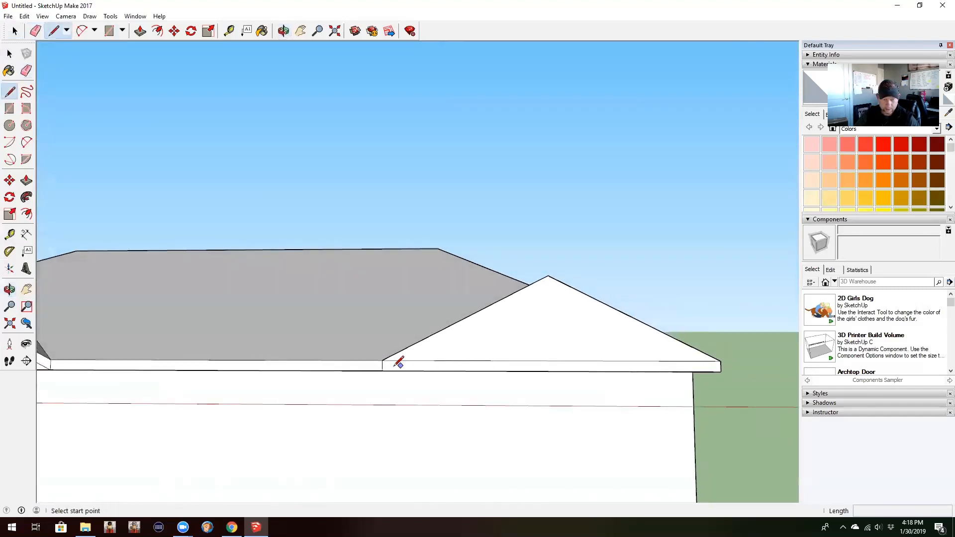
pyautogui.click(382, 371)
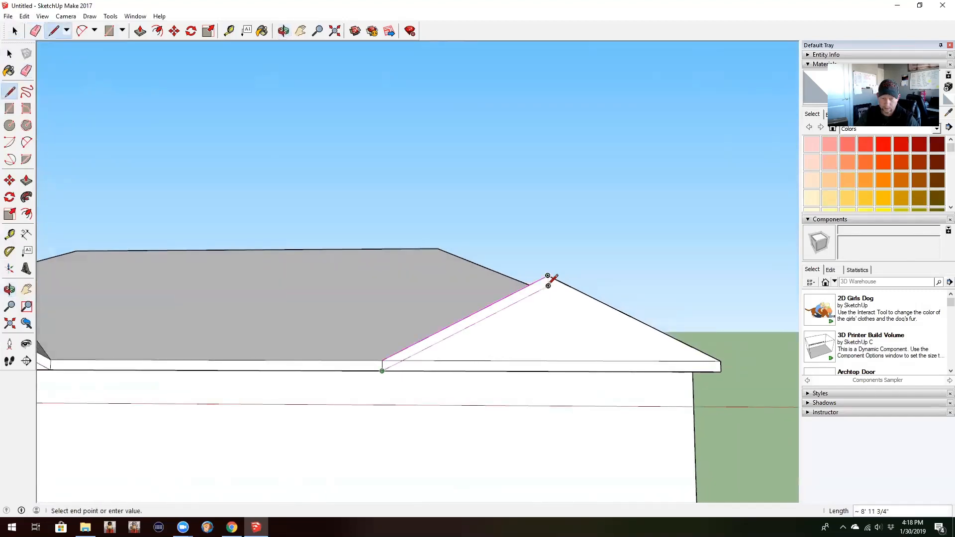
pyautogui.click(548, 286)
pyautogui.click(720, 362)
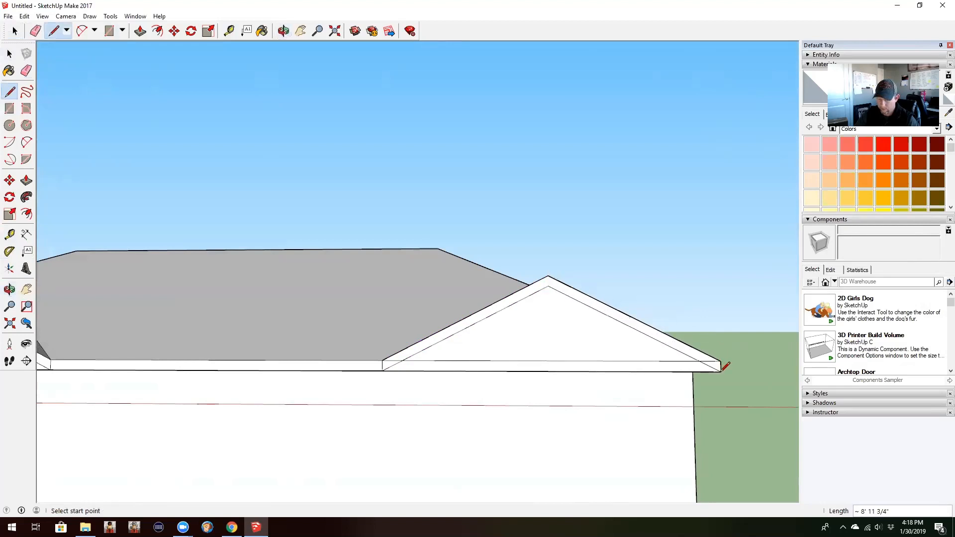
pyautogui.press('e')
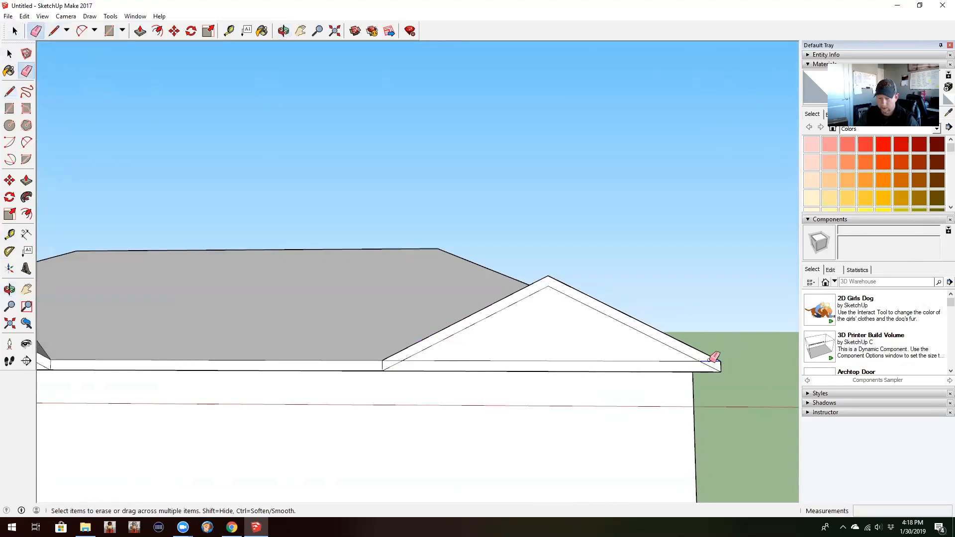
pyautogui.moveTo(710, 360); pyautogui.dragTo(403, 361)
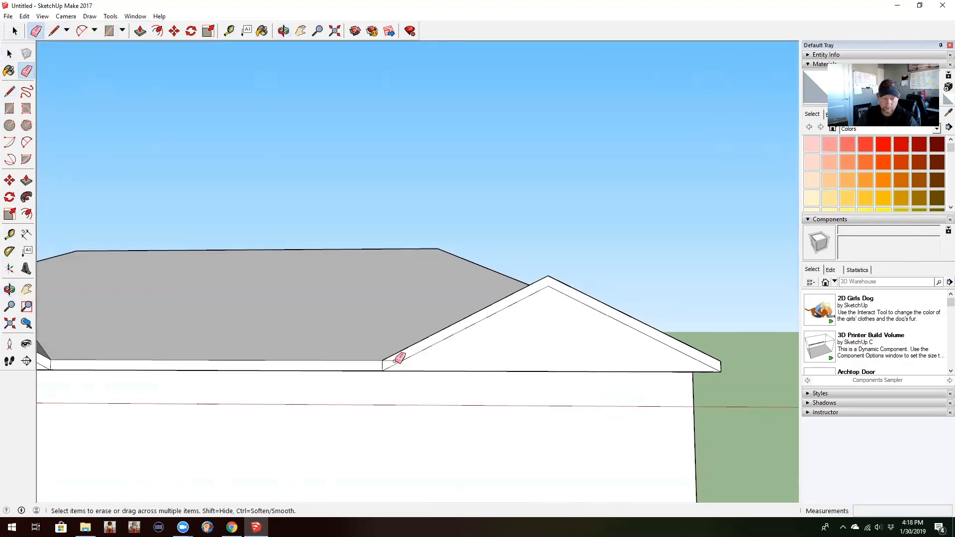
# Step: Draw a 1' line across the soffit from the 16' gable's inner fascia corner back to the wall
pyautogui.moveTo(458, 377)
pyautogui.mouseDown(button='middle')
pyautogui.moveTo(458, 298)
pyautogui.moveTo(473, 224)
pyautogui.mouseUp(button='middle')
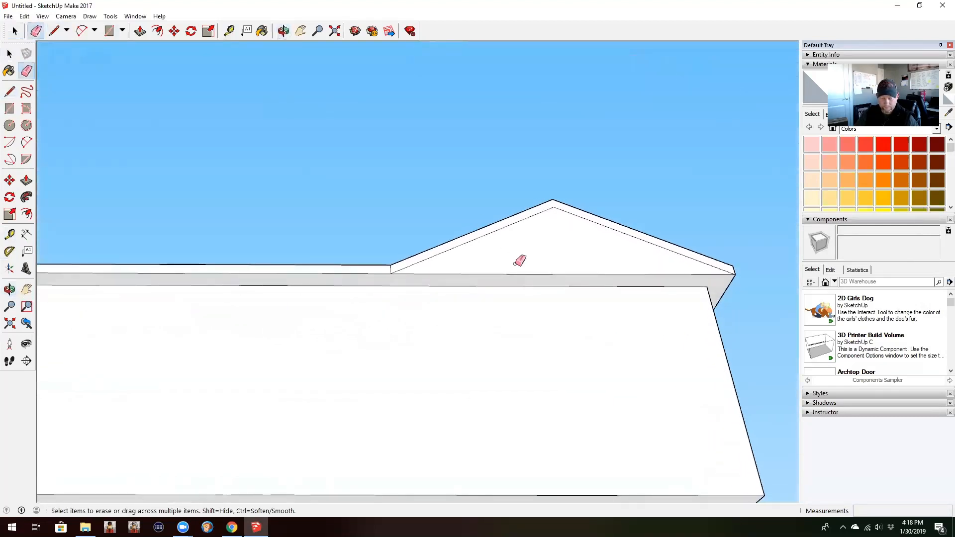
pyautogui.press('l')
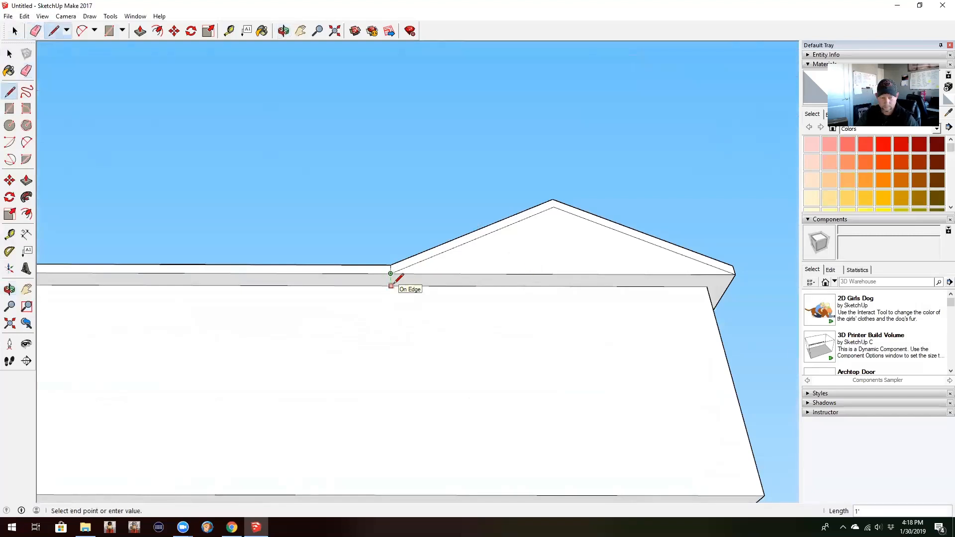
pyautogui.moveTo(531, 331); pyautogui.dragTo(459, 326, button='middle')
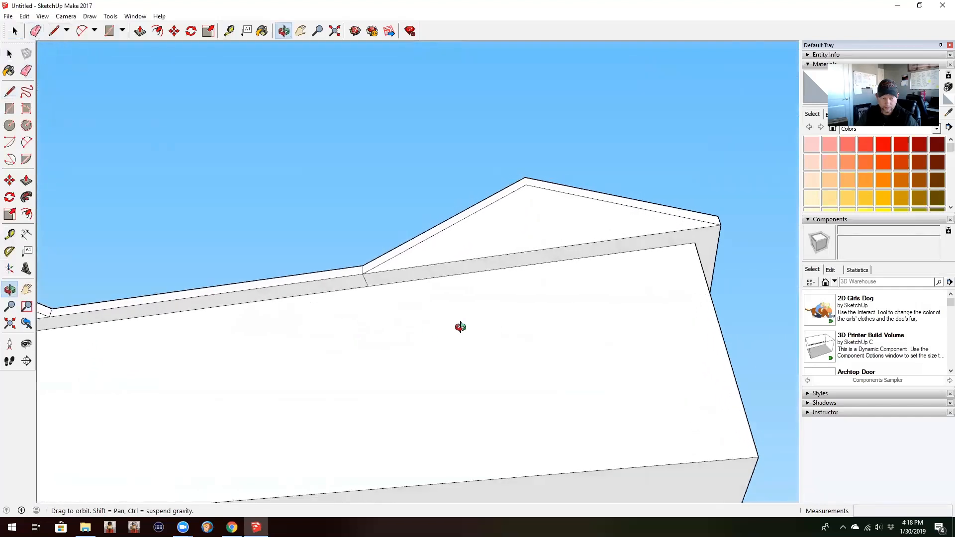
# Step: Draw a 12" line along the wall top from the soffit line toward the 16' gable, and a vertical line from its end to the wall's base
pyautogui.click(368, 286)
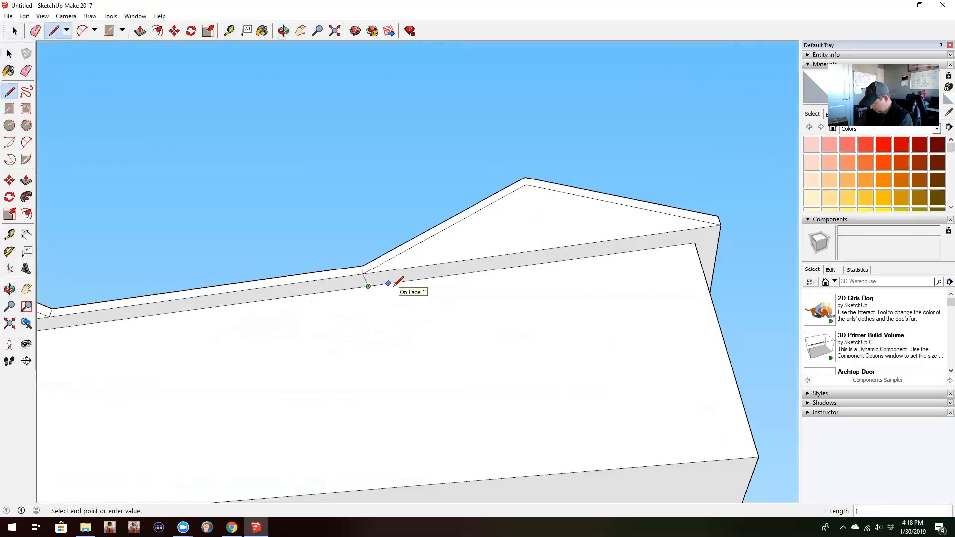
pyautogui.press('Return')
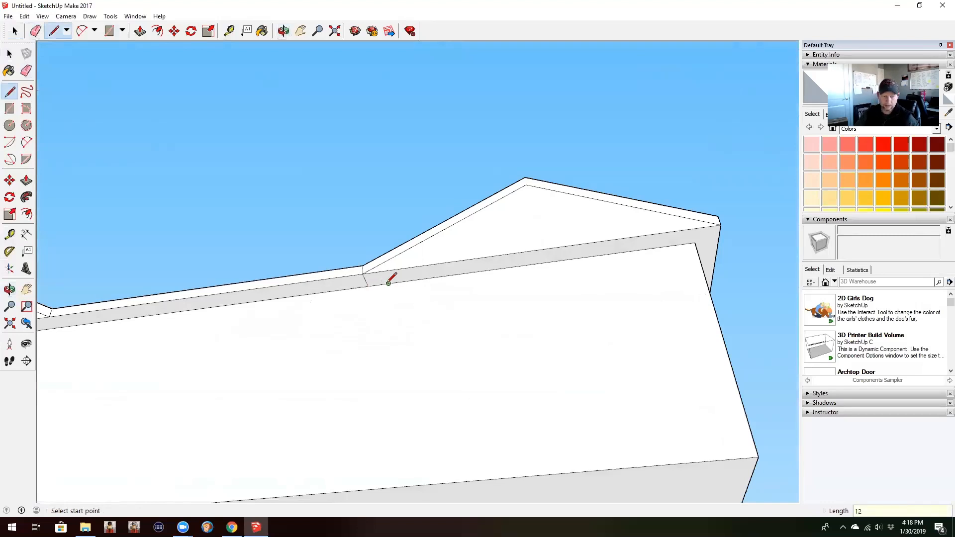
pyautogui.click(388, 282)
pyautogui.moveTo(394, 369); pyautogui.dragTo(419, 356, button='middle')
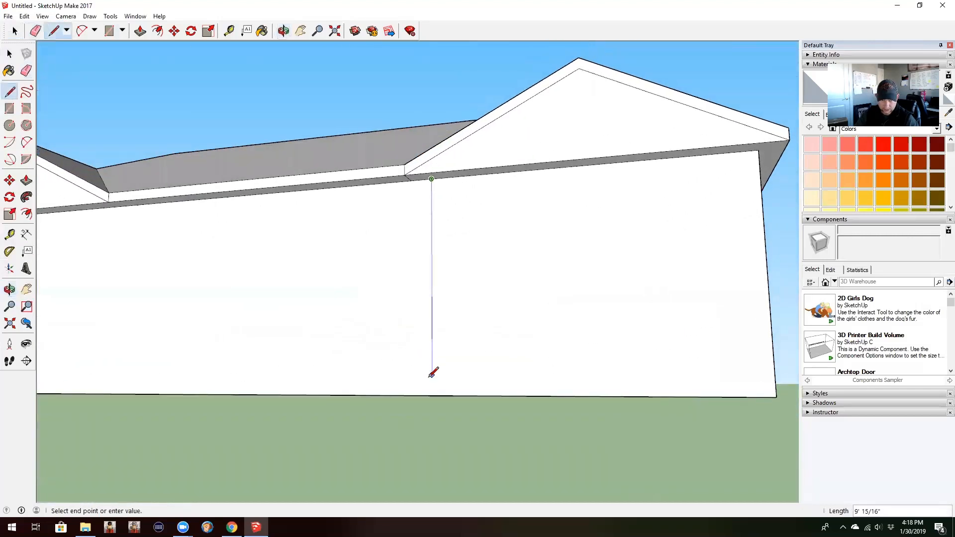
pyautogui.click(433, 394)
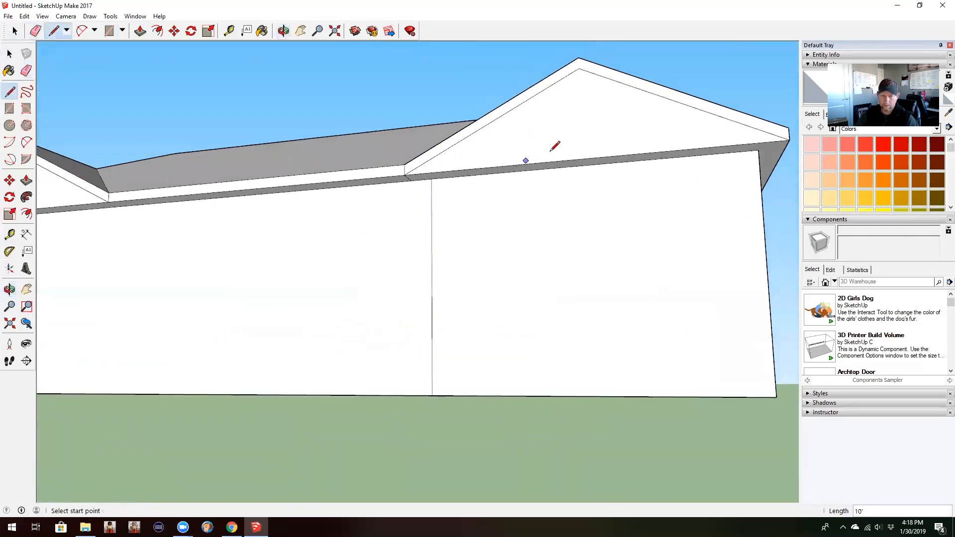
# Step: Draw a 1' soffit line at the 20' gable's inner corner and a 12" line along the wall top toward that gable
pyautogui.moveTo(211, 306); pyautogui.dragTo(586, 256, button='middle')
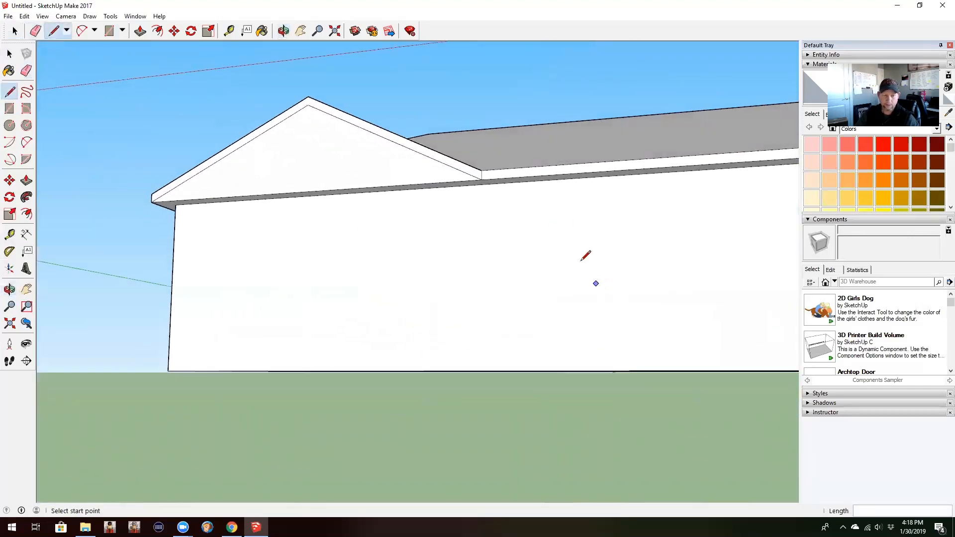
pyautogui.moveTo(512, 201)
pyautogui.mouseDown(button='middle')
pyautogui.moveTo(554, 137)
pyautogui.moveTo(509, 124)
pyautogui.mouseUp(button='middle')
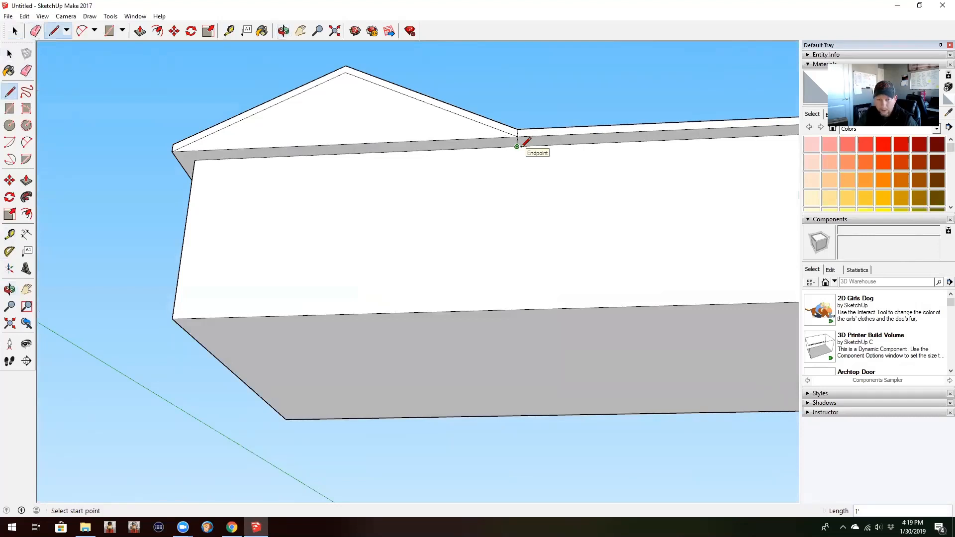
pyautogui.scroll(3, 522, 145)
pyautogui.click(512, 145)
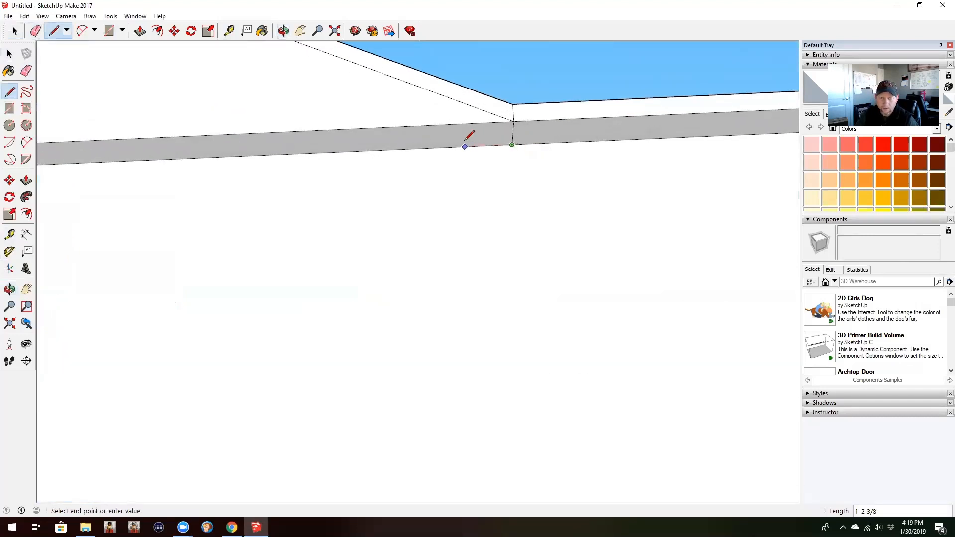
pyautogui.write('12')
pyautogui.press('Return')
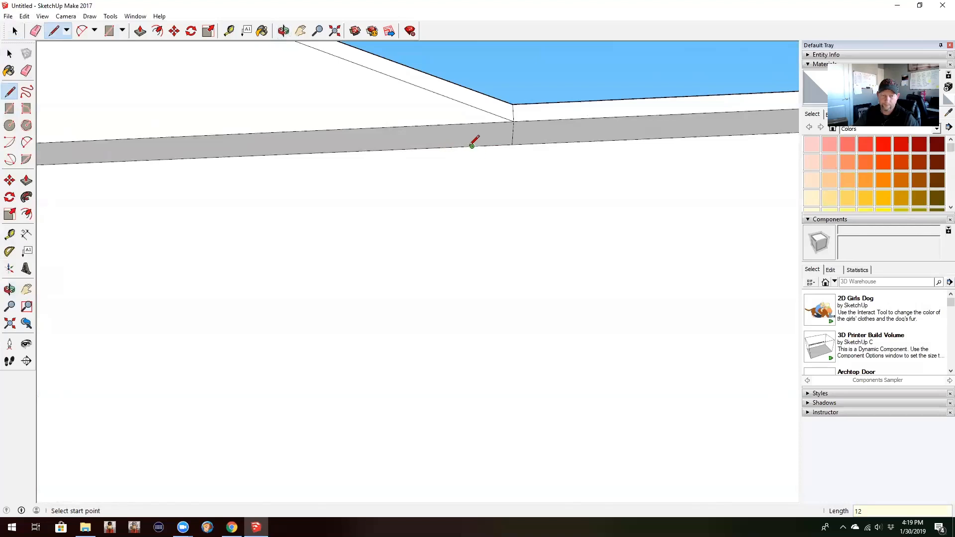
# Step: Draw a vertical line from the end of the 12" line down to the wall's base below the 20' gable
pyautogui.click(472, 146)
pyautogui.moveTo(485, 142); pyautogui.dragTo(466, 298, button='middle')
pyautogui.moveTo(471, 341); pyautogui.dragTo(520, 213, button='middle')
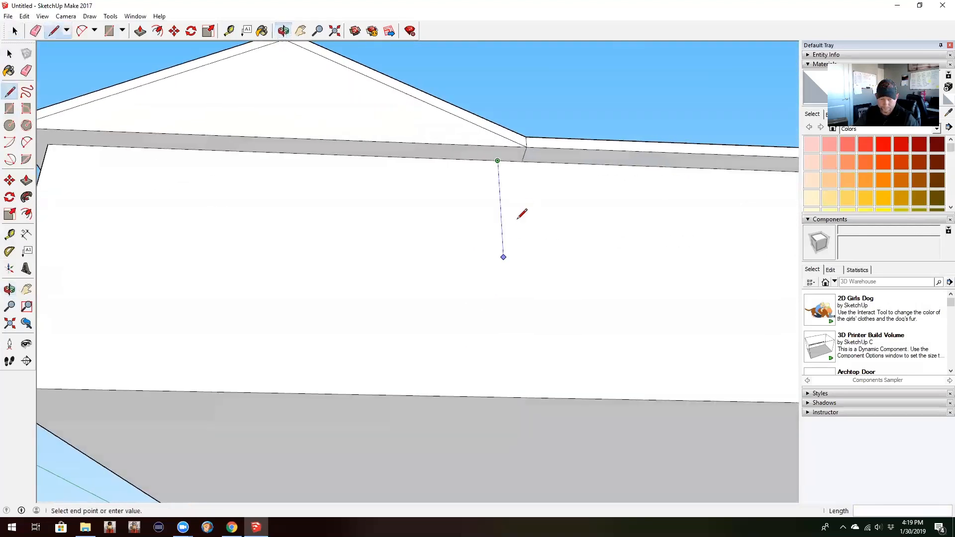
pyautogui.click(511, 393)
# Step: Push/pull the 20' gable's inner triangular face outward 8'
pyautogui.moveTo(615, 348); pyautogui.dragTo(546, 425, button='middle')
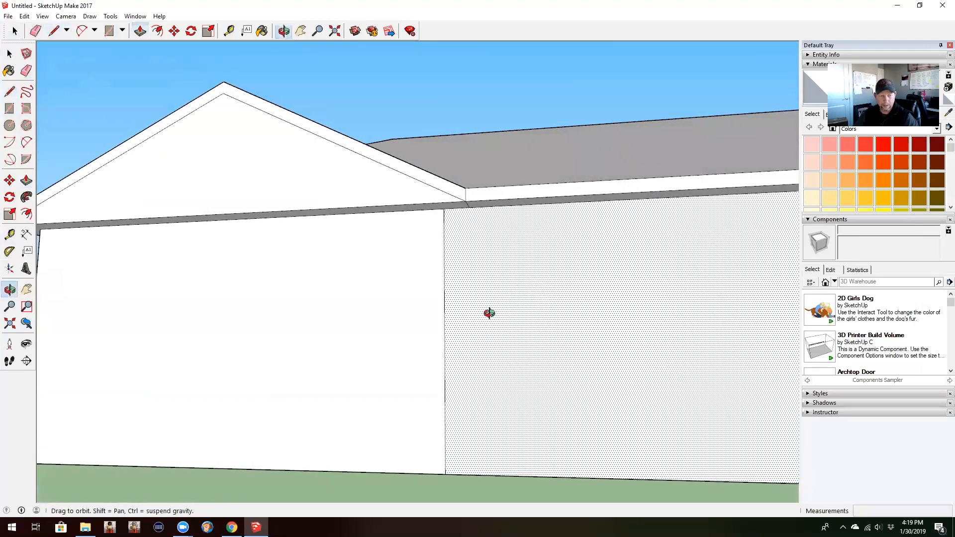
pyautogui.moveTo(488, 313); pyautogui.dragTo(231, 189, button='middle')
pyautogui.press('p')
pyautogui.click(237, 187)
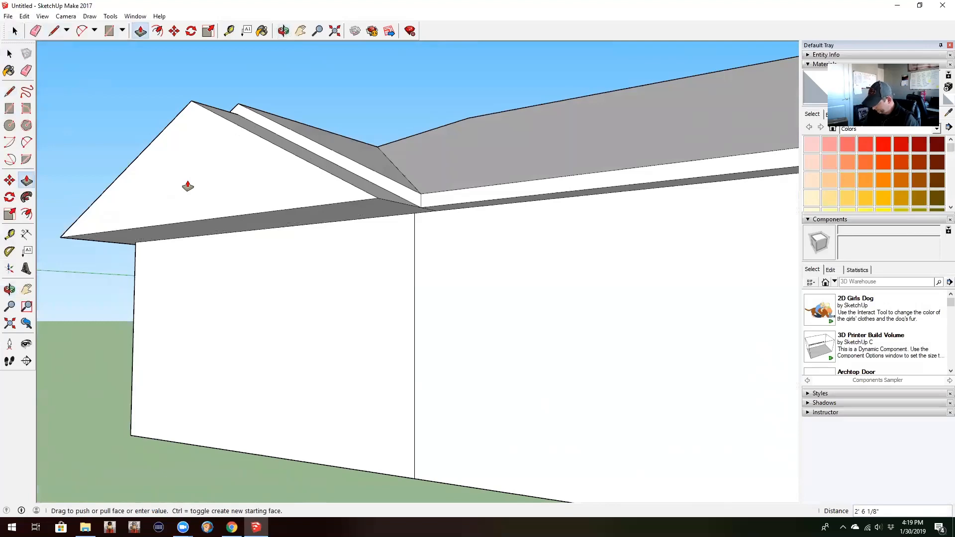
pyautogui.press('BackSpace')
pyautogui.write("8'")
pyautogui.press('Return')
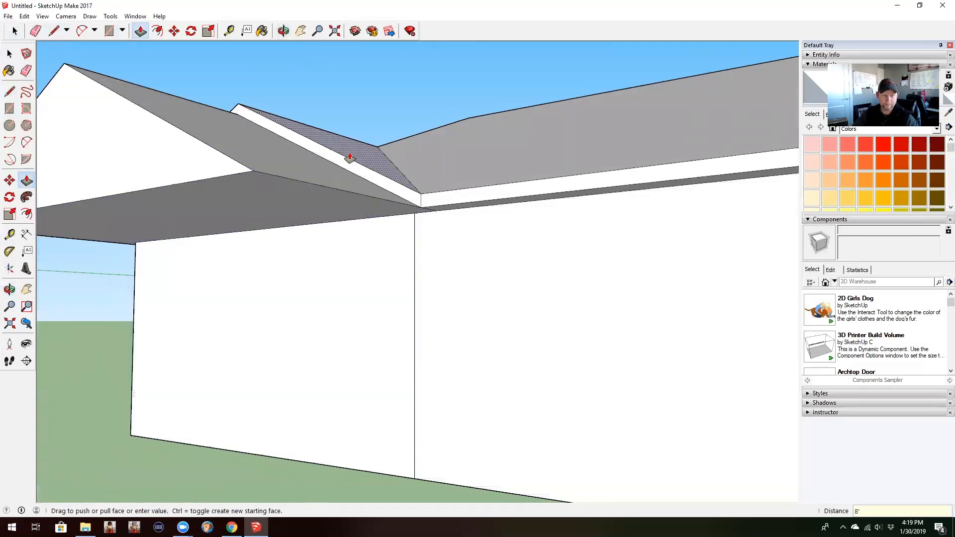
# Step: Push/pull the 20' gable's sloped fascia out to the triangular face and a further 1' beyond it
pyautogui.moveTo(354, 175); pyautogui.dragTo(360, 222, button='middle')
pyautogui.click(374, 202)
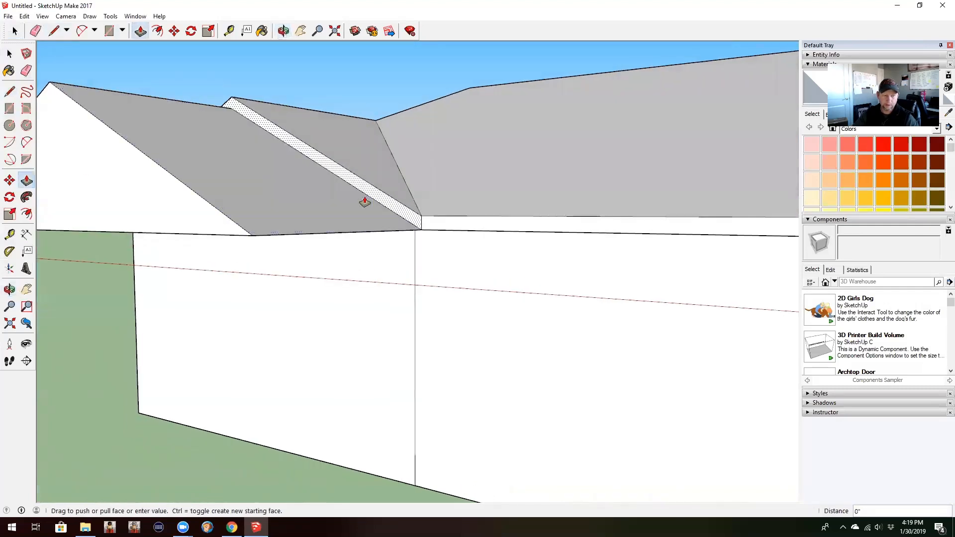
pyautogui.click(194, 215)
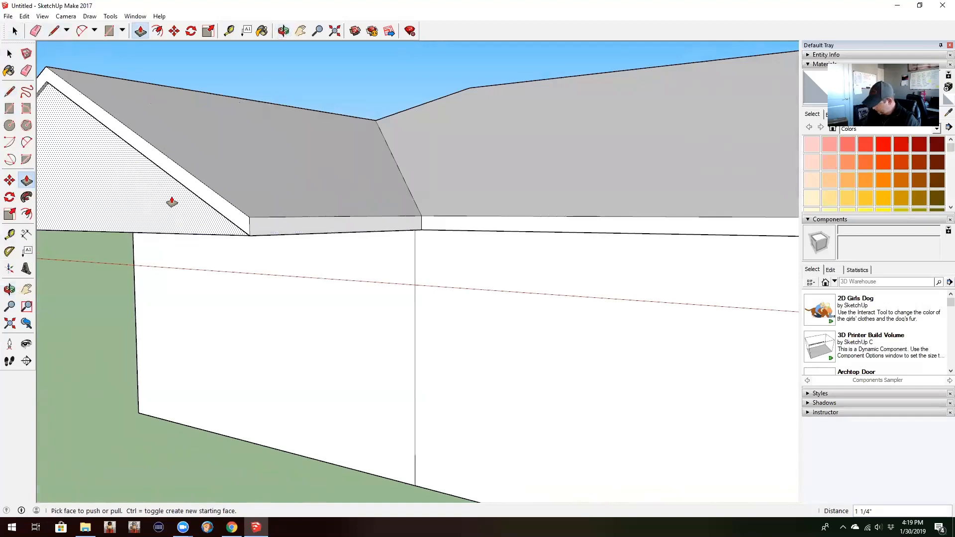
pyautogui.click(172, 202)
# Step: Pull the wall section below the 20' gable out 9', flush with the triangular face, and erase the horizontal edge between them
pyautogui.click(401, 309)
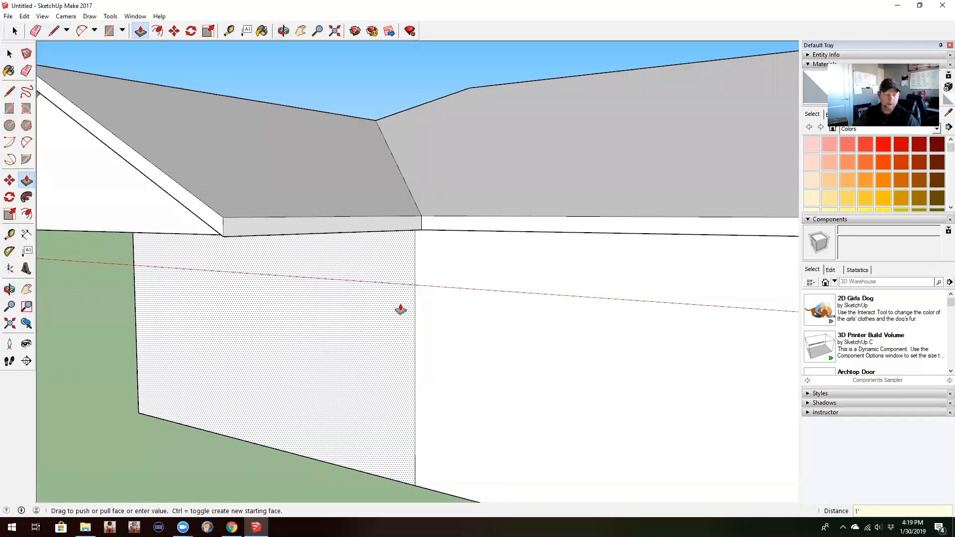
pyautogui.click(96, 210)
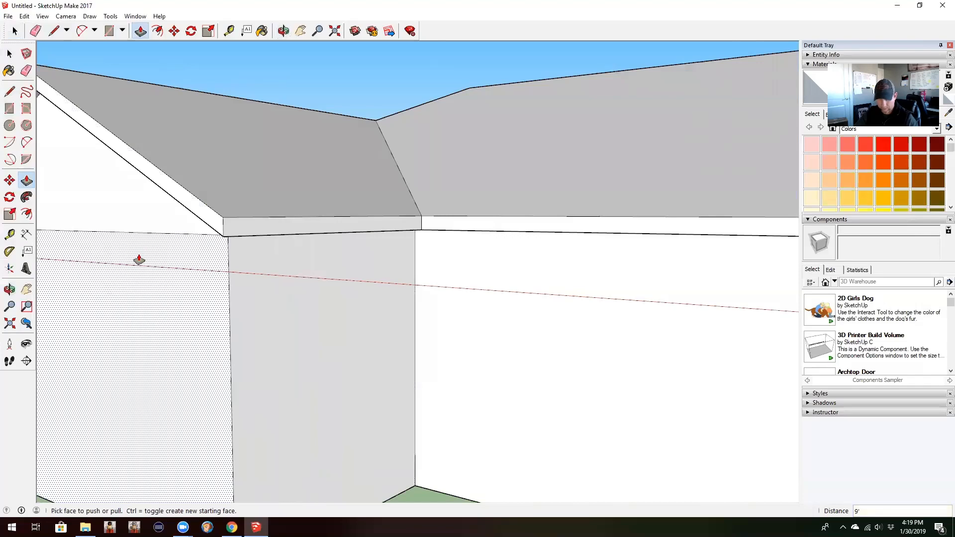
pyautogui.press('o')
pyautogui.moveTo(111, 303); pyautogui.dragTo(326, 288)
pyautogui.press('p')
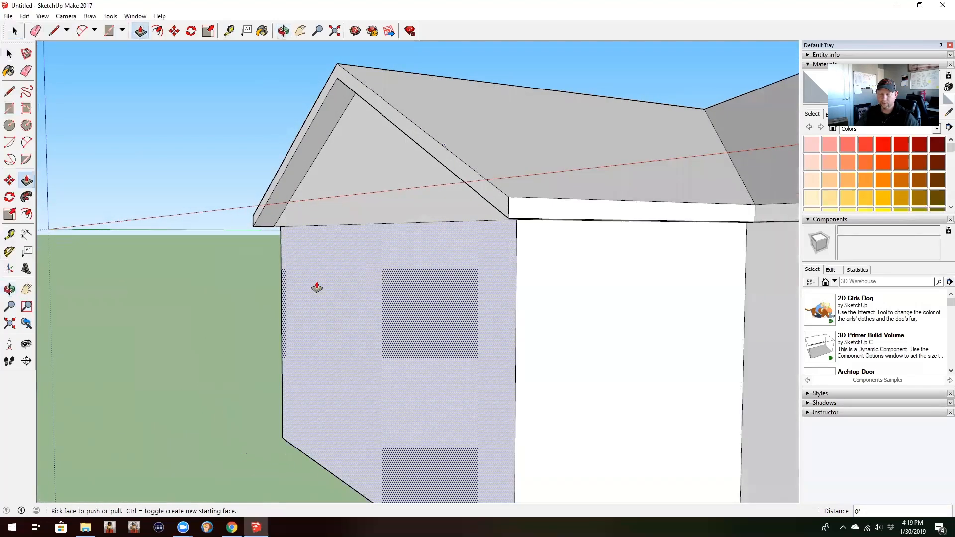
pyautogui.moveTo(317, 287); pyautogui.dragTo(472, 278, button='middle')
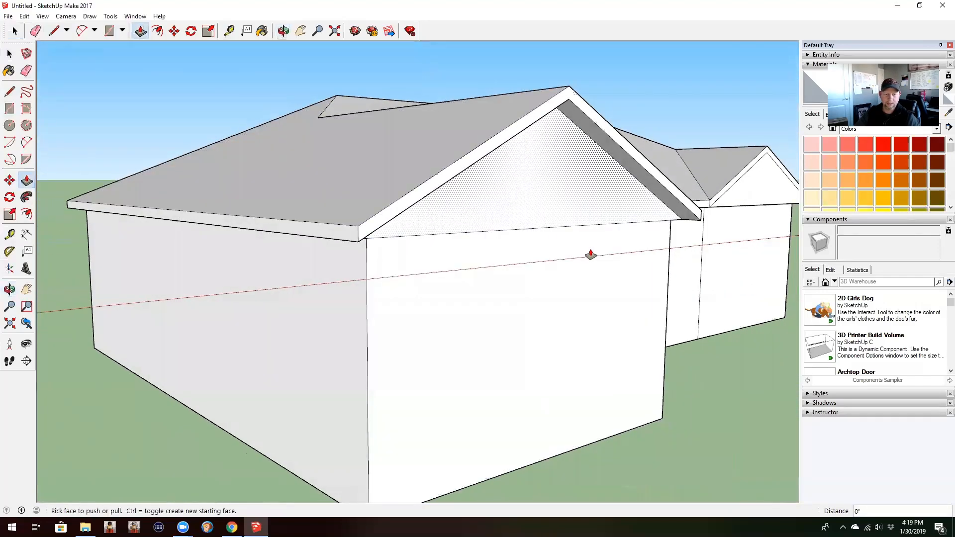
pyautogui.moveTo(590, 255); pyautogui.dragTo(503, 267, button='middle')
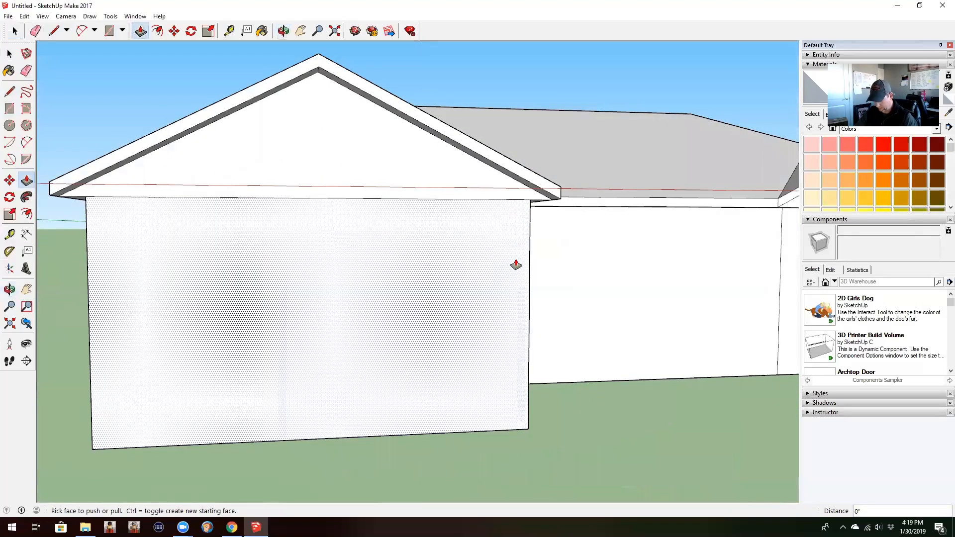
pyautogui.press('e')
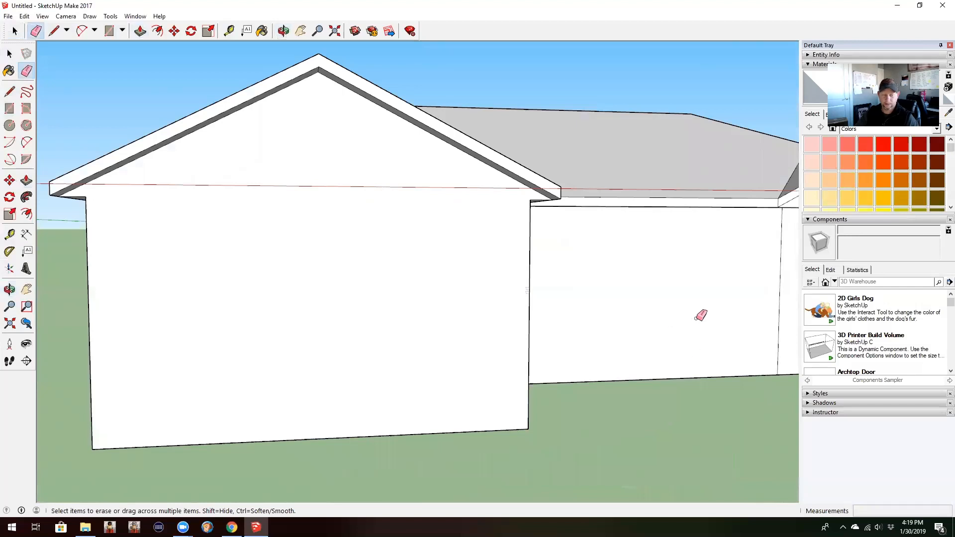
# Step: Push the 16' gable's triangular face in 1', flush with the wall below it
pyautogui.moveTo(718, 313); pyautogui.dragTo(278, 326, button='middle')
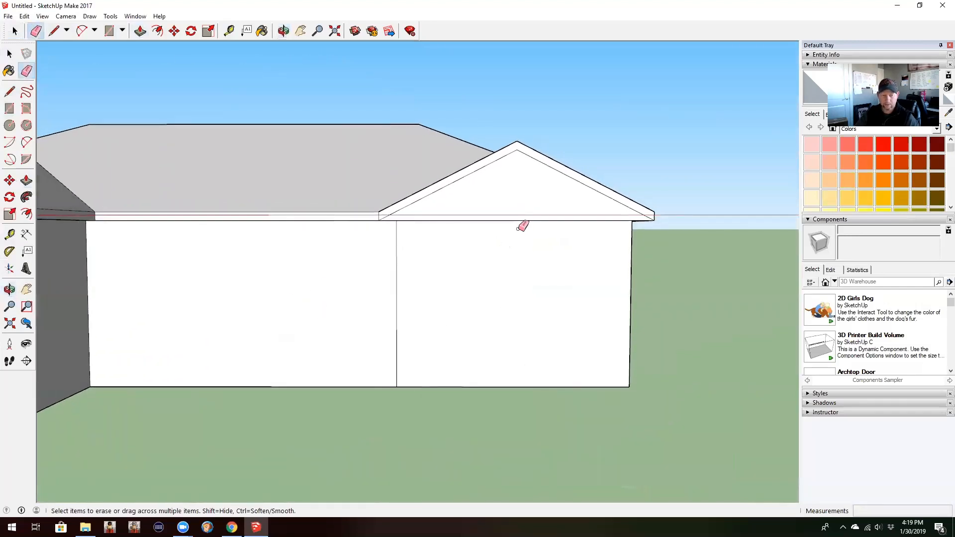
pyautogui.moveTo(628, 317)
pyautogui.mouseDown(button='middle')
pyautogui.moveTo(493, 335)
pyautogui.moveTo(448, 303)
pyautogui.mouseUp(button='middle')
pyautogui.press('p')
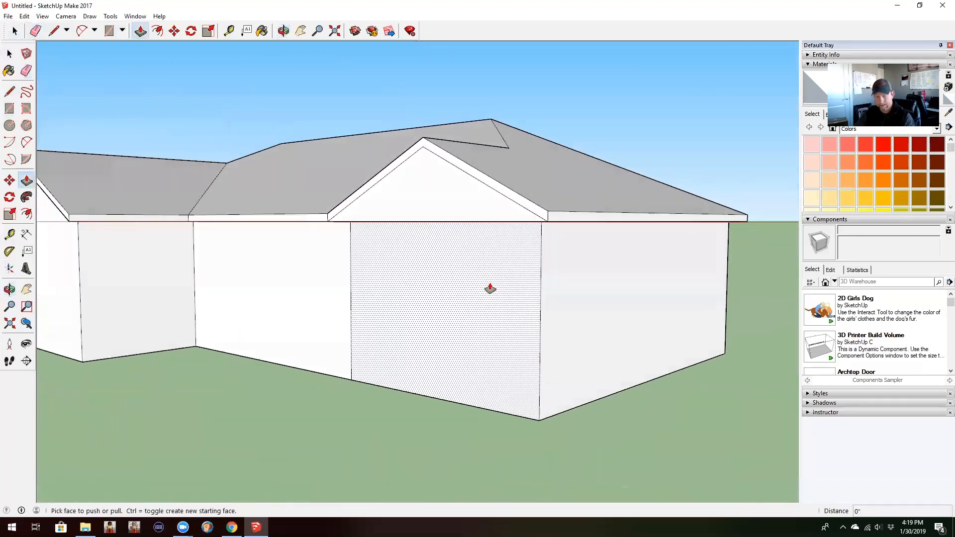
pyautogui.press('e')
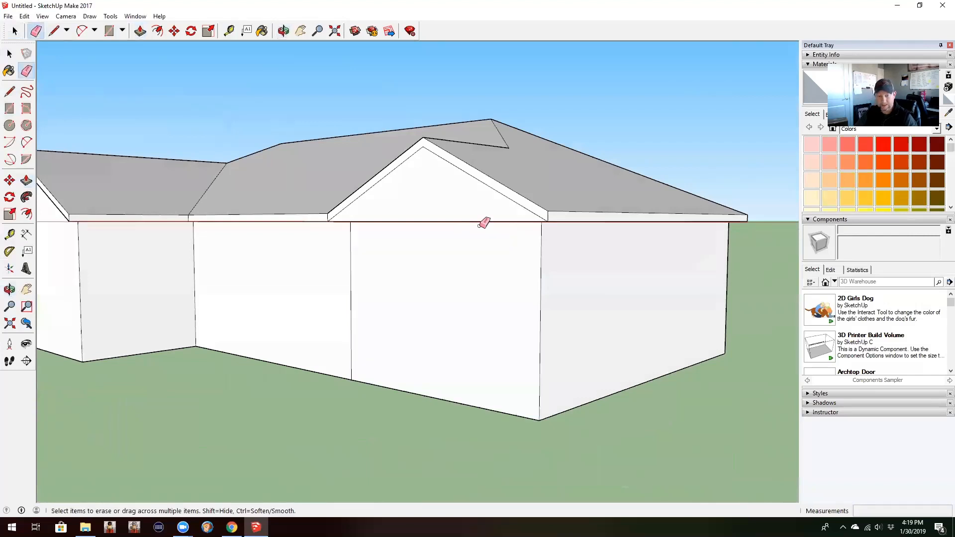
pyautogui.moveTo(478, 301); pyautogui.dragTo(465, 270, button='middle')
pyautogui.press('p')
pyautogui.click(440, 179)
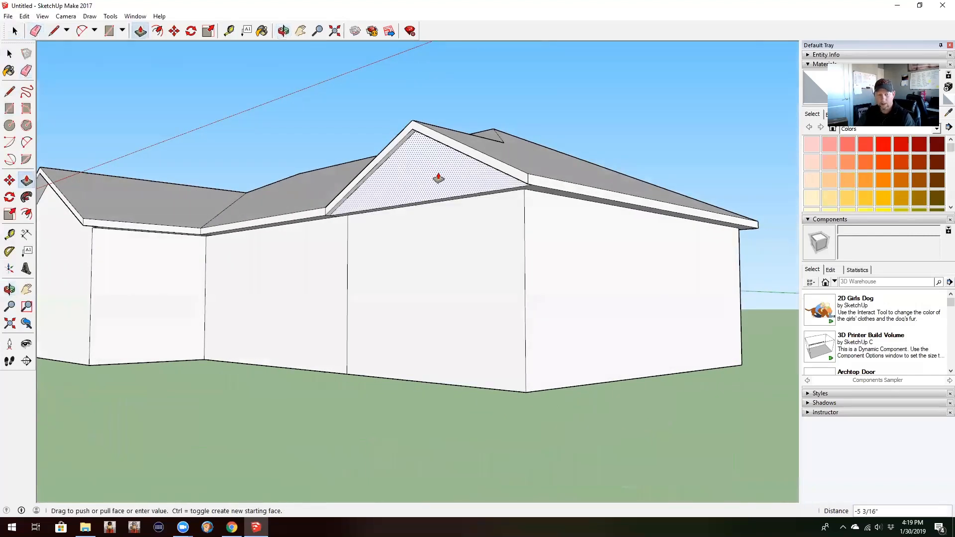
pyautogui.click(467, 240)
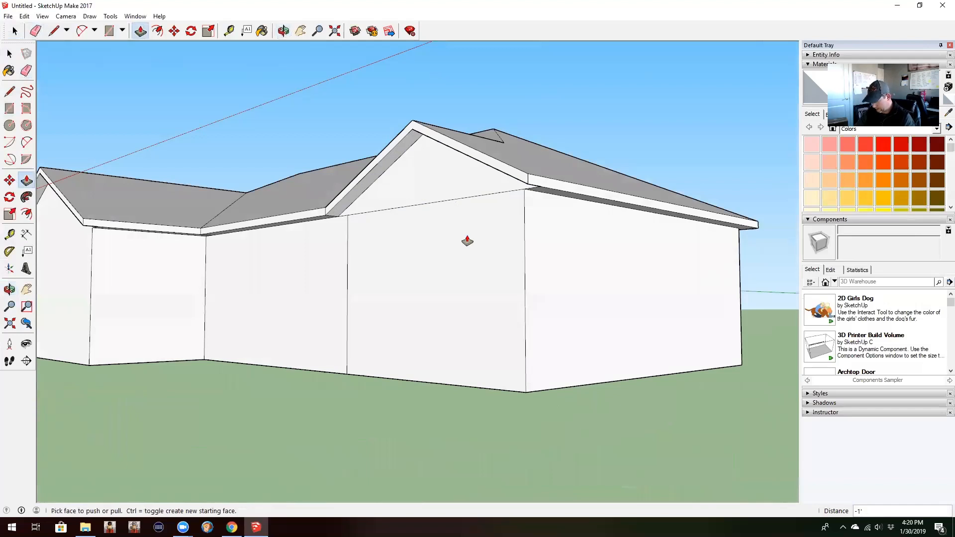
# Step: Erase the horizontal edge between the 16' gable's triangular face and the wall below
pyautogui.press('e')
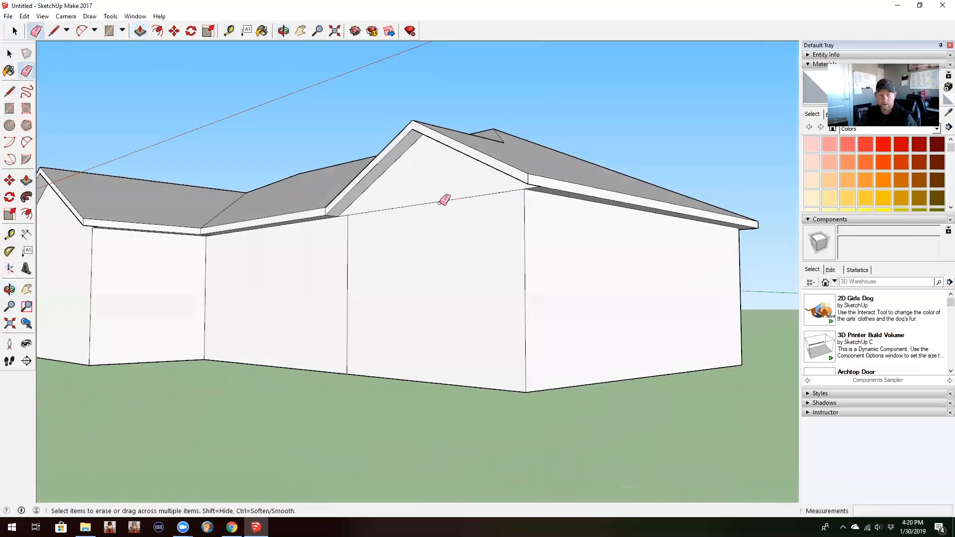
pyautogui.click(443, 200)
pyautogui.press('p')
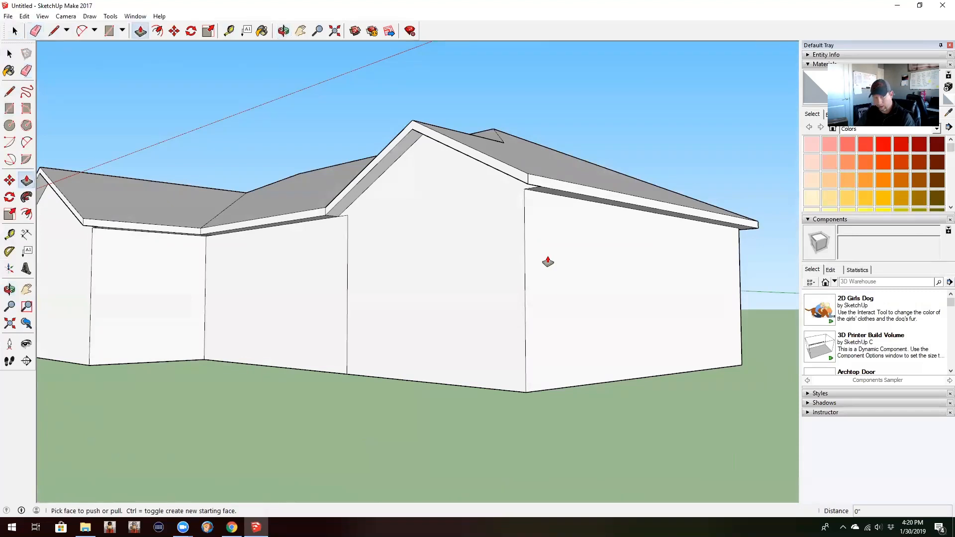
# Step: Push/pull the 16' gable's wall face out 1', flush with its fascia, and a further 36" beyond it
pyautogui.click(447, 273)
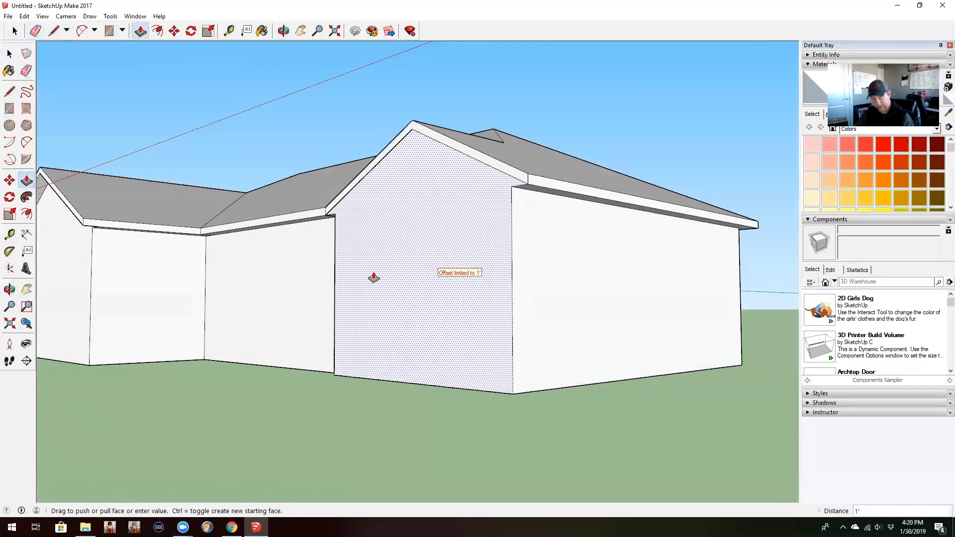
pyautogui.click(374, 278)
pyautogui.click(466, 267)
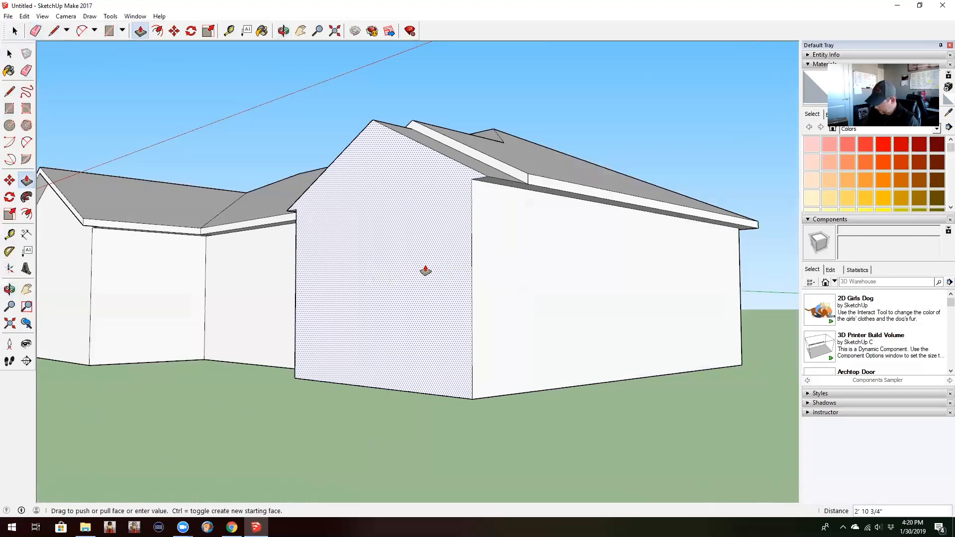
pyautogui.write('36')
pyautogui.press('Return')
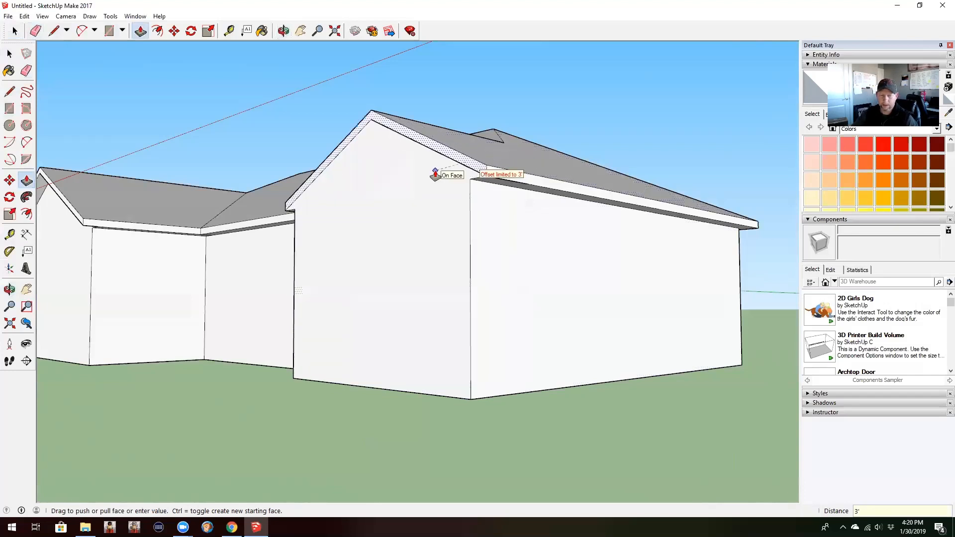
# Step: Push/pull the 16' gable's sloped fascia out to the new wall face and a further 1' beyond it
pyautogui.click(441, 154)
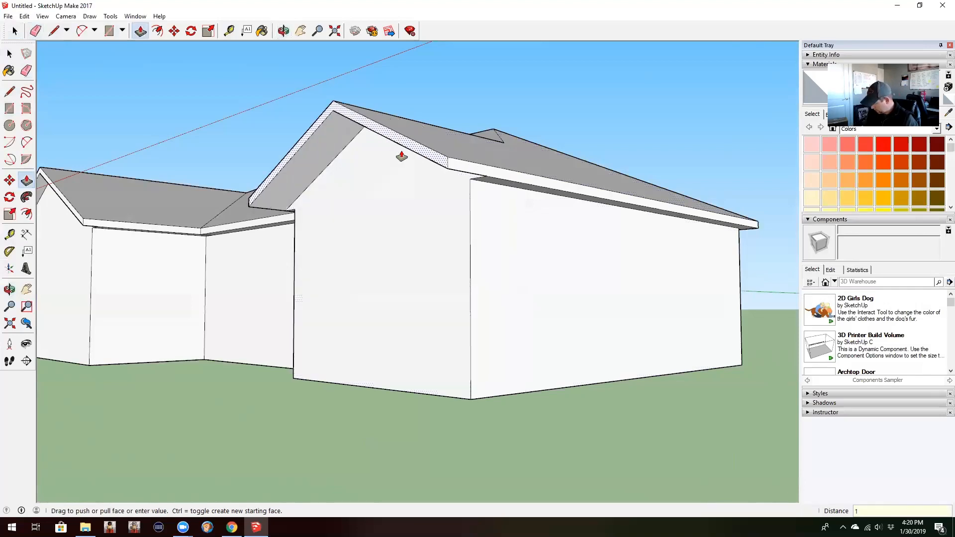
pyautogui.write('1')
pyautogui.press('Return')
# Step: Select the entire connected house geometry and move it straight up about 11' along the blue axis
pyautogui.moveTo(326, 245); pyautogui.dragTo(505, 337, button='middle')
pyautogui.moveTo(392, 333); pyautogui.dragTo(390, 277, button='middle')
pyautogui.press('p')
pyautogui.moveTo(323, 343); pyautogui.dragTo(111, 354, button='middle')
pyautogui.moveTo(446, 331); pyautogui.dragTo(430, 336, button='middle')
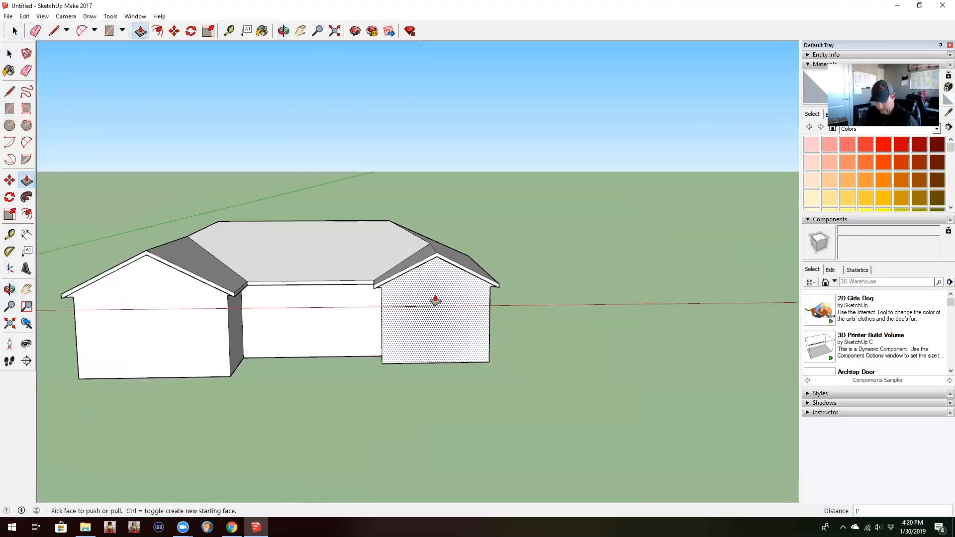
pyautogui.press('space')
pyautogui.tripleClick(322, 299)
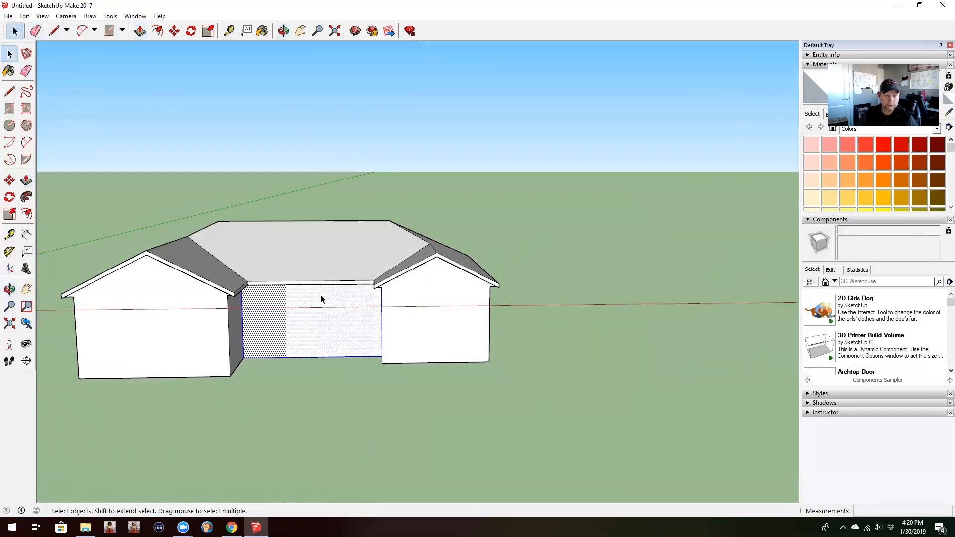
pyautogui.moveTo(367, 313); pyautogui.dragTo(168, 249, button='middle')
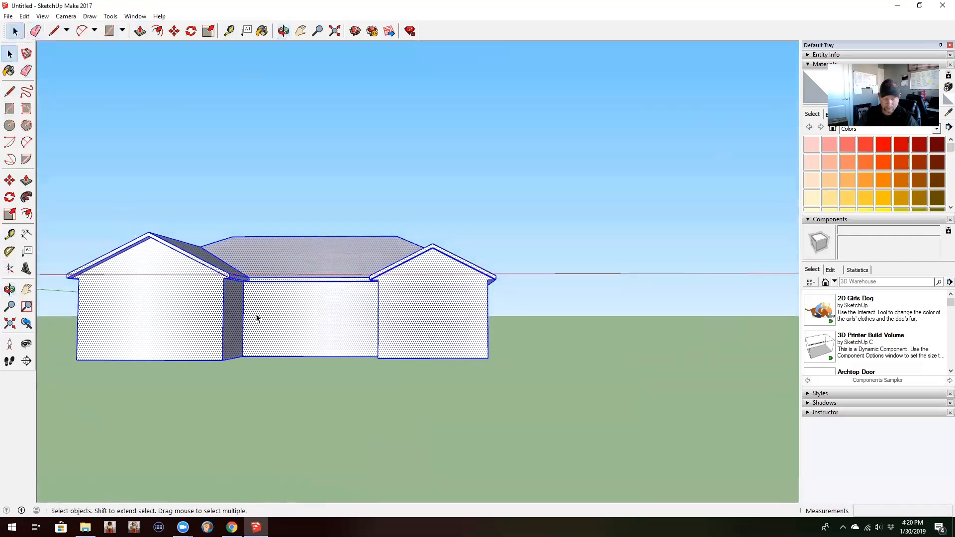
pyautogui.moveTo(254, 316); pyautogui.dragTo(332, 315, button='middle')
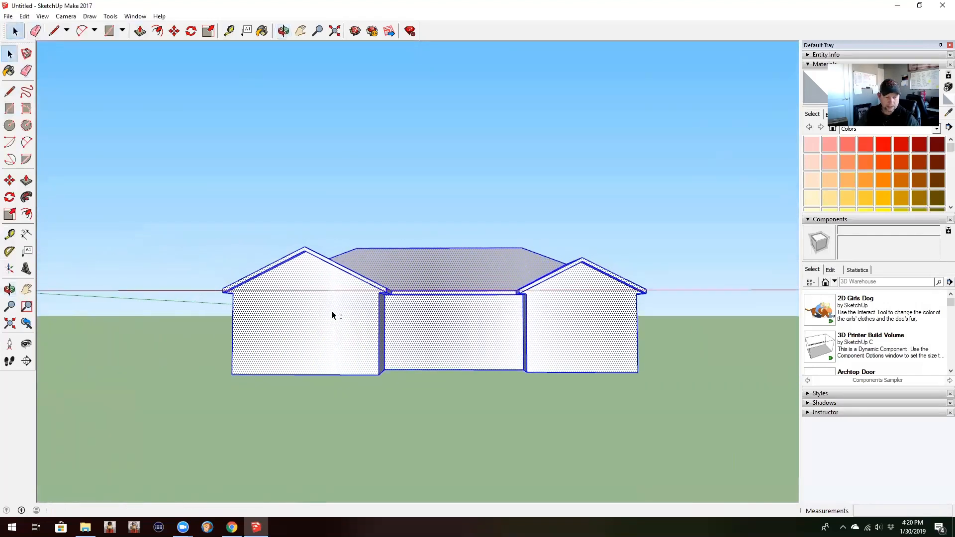
pyautogui.click(482, 328)
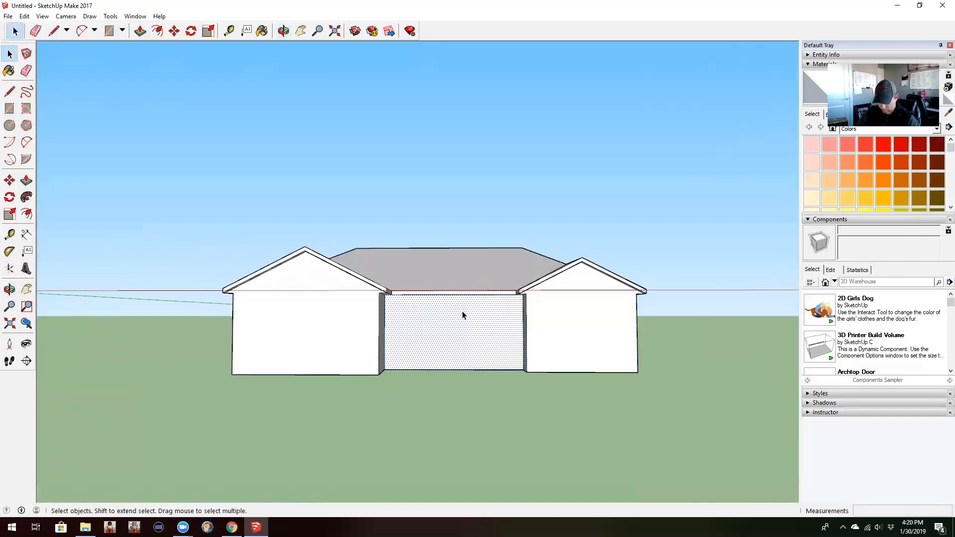
pyautogui.tripleClick(462, 315)
pyautogui.press('m')
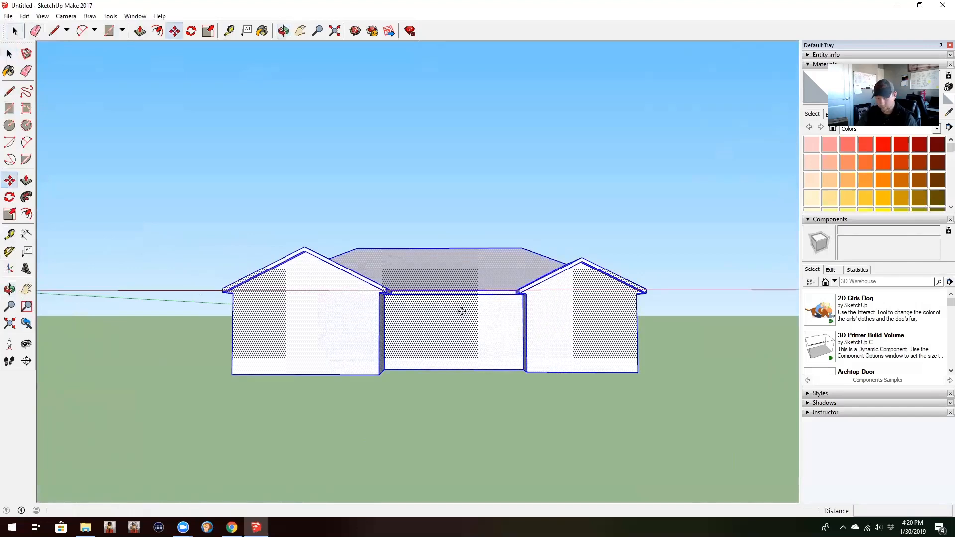
pyautogui.click(462, 311)
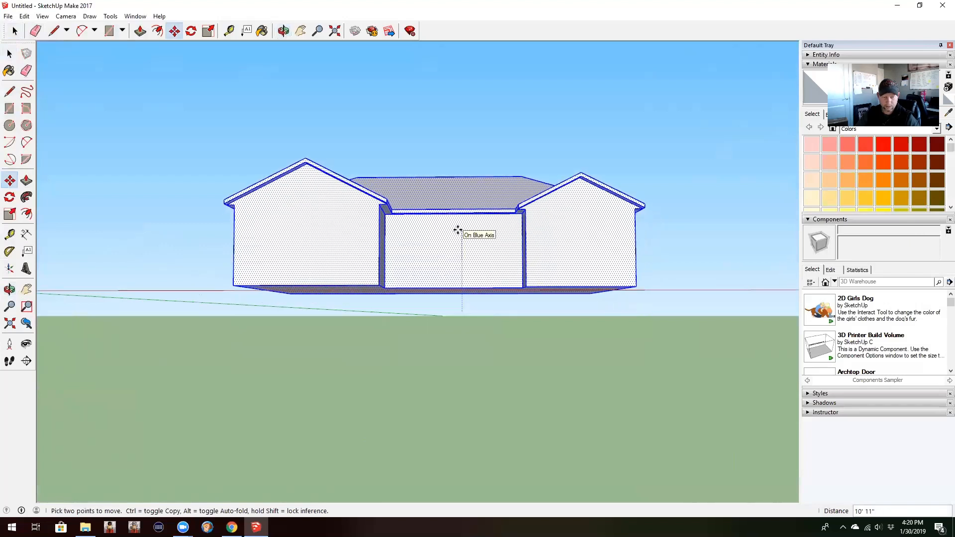
pyautogui.click(458, 232)
# Step: Move the selected house down about 1' so its base sits level with the ground
pyautogui.moveTo(467, 230); pyautogui.dragTo(466, 252, button='middle')
pyautogui.click(466, 252)
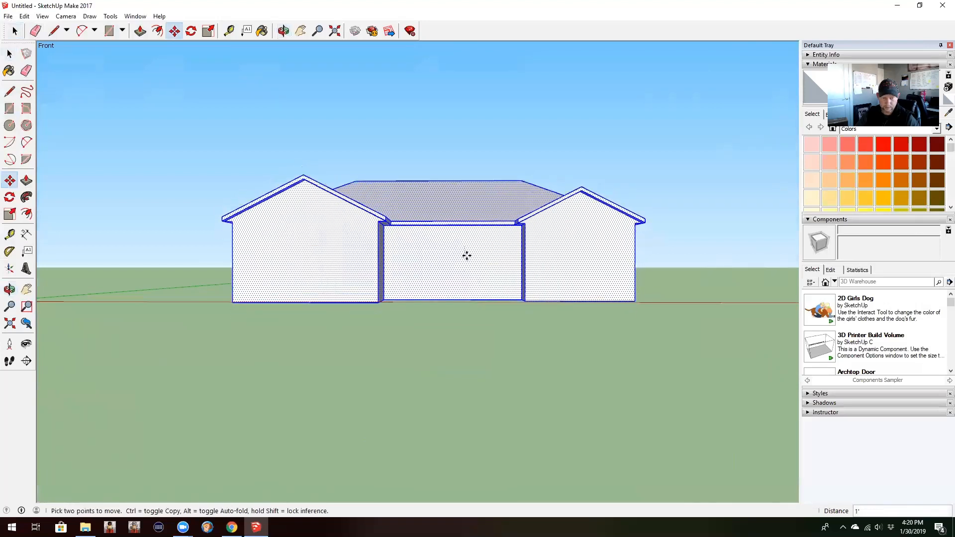
pyautogui.click(465, 255)
pyautogui.moveTo(644, 279); pyautogui.dragTo(419, 302, button='middle')
pyautogui.moveTo(605, 292); pyautogui.dragTo(477, 296, button='middle')
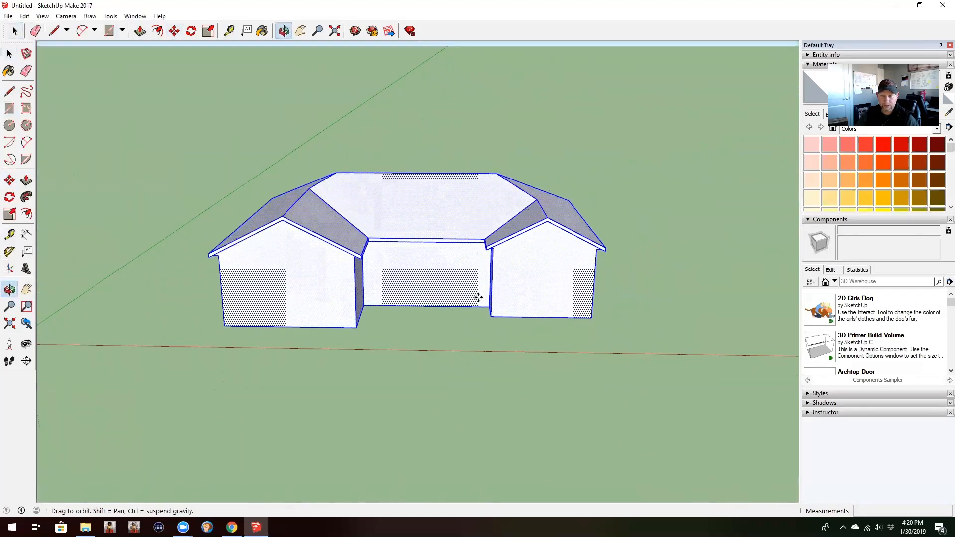